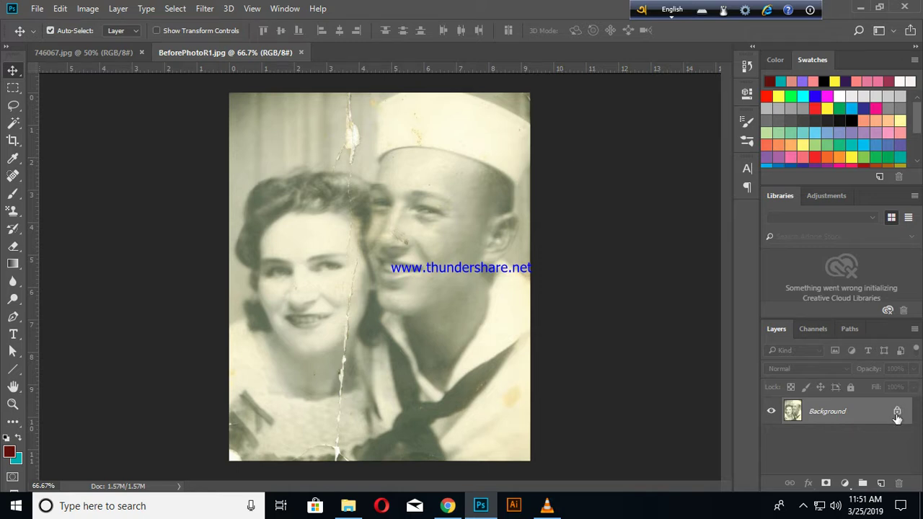
Duplicate the Background layer as Background copy and enlarge the view to actual size.
{"action": "left_click_drag", "start_coordinate": [845, 412], "coordinate": [881, 483]}
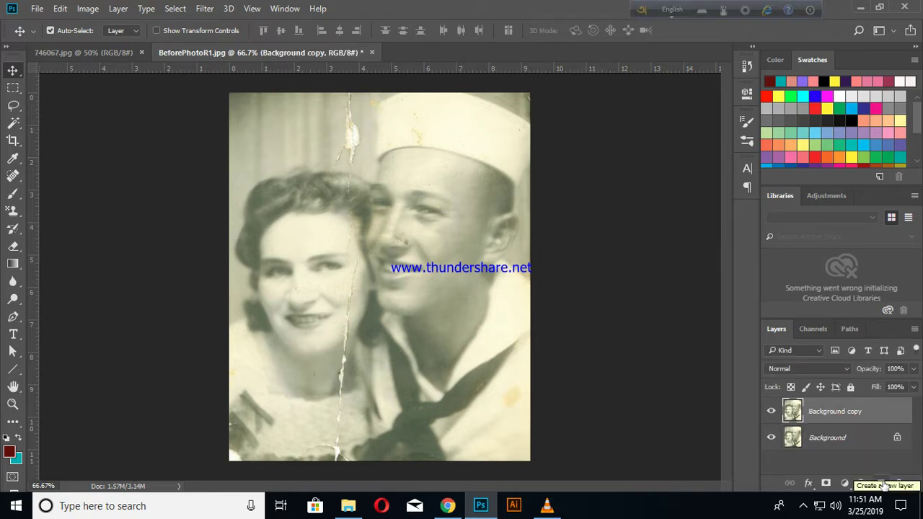
{"action": "key", "text": "ctrl+plus"}
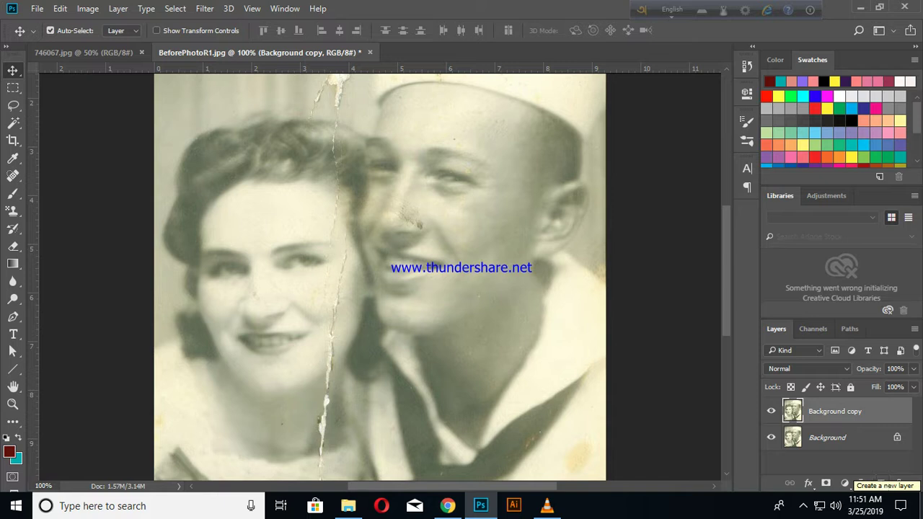
Select the Spot Healing Brush Tool from the healing tools flyout.
{"action": "scroll", "coordinate": [363, 354], "scroll_direction": "up", "scroll_amount": 2}
{"action": "scroll", "coordinate": [363, 354], "scroll_direction": "up", "scroll_amount": 2}
{"action": "scroll", "coordinate": [363, 354], "scroll_direction": "up", "scroll_amount": 3}
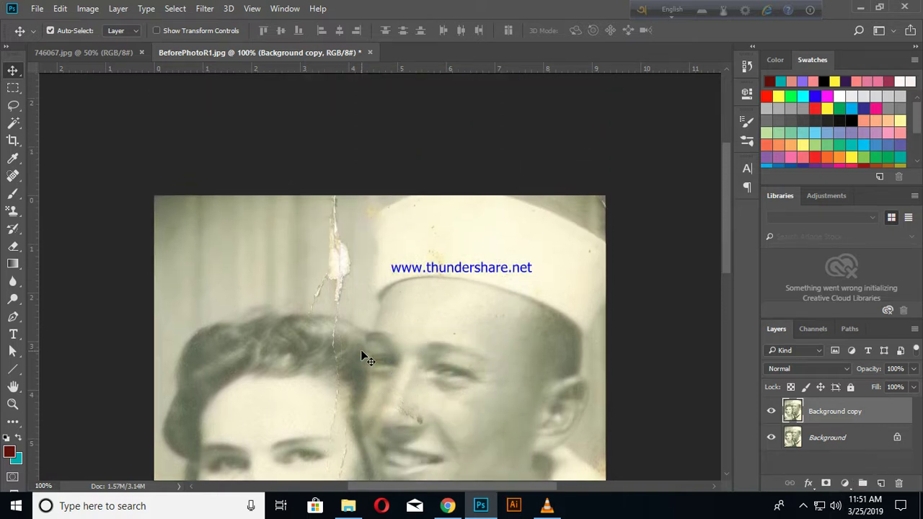
{"action": "scroll", "coordinate": [663, 209], "scroll_direction": "down", "scroll_amount": 1}
{"action": "scroll", "coordinate": [724, 246], "scroll_direction": "down", "scroll_amount": 1}
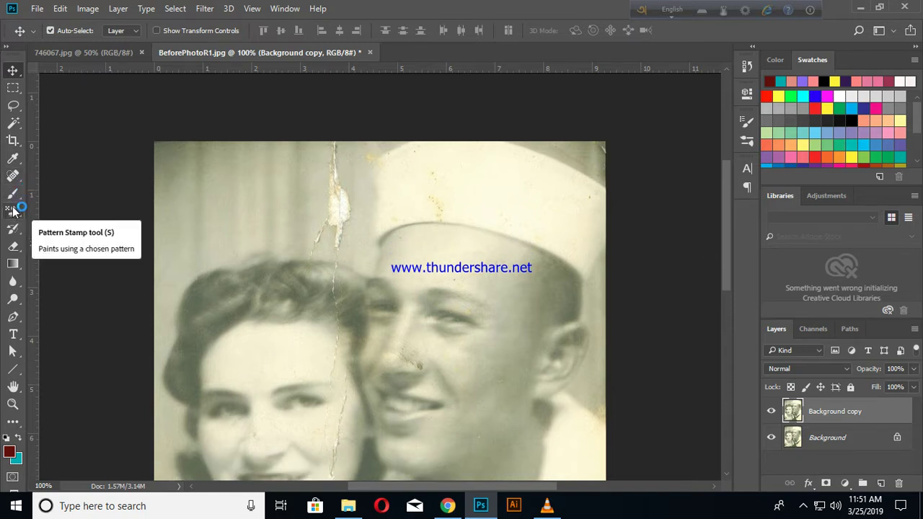
{"action": "left_click", "coordinate": [11, 177]}
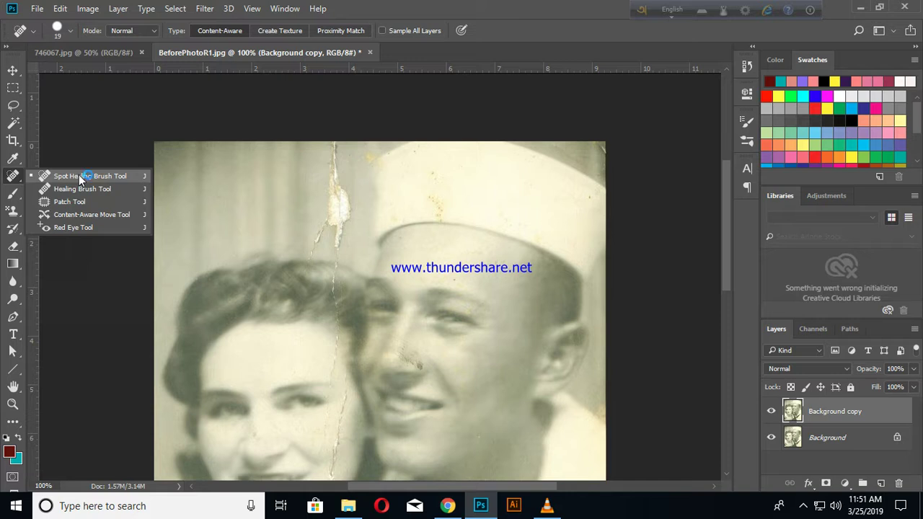
{"action": "left_click", "coordinate": [79, 174]}
Heal the tear at the photo's top and the blemishes along the sailor's hat edge.
{"action": "mouse_move", "coordinate": [313, 149]}
{"action": "left_mouse_down"}
{"action": "mouse_move", "coordinate": [350, 149]}
{"action": "mouse_move", "coordinate": [346, 189]}
{"action": "mouse_move", "coordinate": [321, 247]}
{"action": "left_mouse_up"}
{"action": "left_click_drag", "start_coordinate": [339, 173], "coordinate": [342, 245]}
{"action": "left_click_drag", "start_coordinate": [336, 181], "coordinate": [340, 233]}
{"action": "mouse_move", "coordinate": [348, 171]}
{"action": "left_mouse_down"}
{"action": "mouse_move", "coordinate": [354, 214]}
{"action": "mouse_move", "coordinate": [342, 238]}
{"action": "left_mouse_up"}
{"action": "scroll", "coordinate": [361, 175], "scroll_direction": "down", "scroll_amount": 1}
{"action": "left_click_drag", "start_coordinate": [372, 147], "coordinate": [390, 114]}
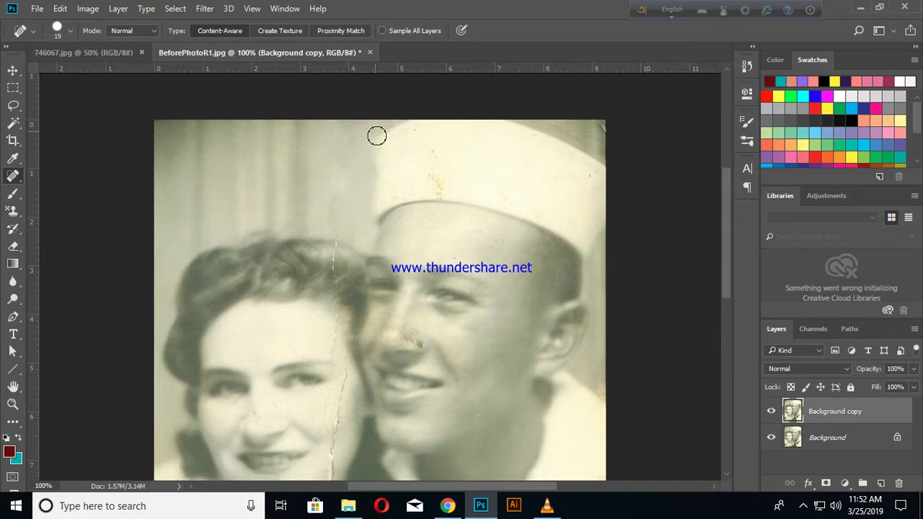
{"action": "left_click_drag", "start_coordinate": [368, 140], "coordinate": [401, 121]}
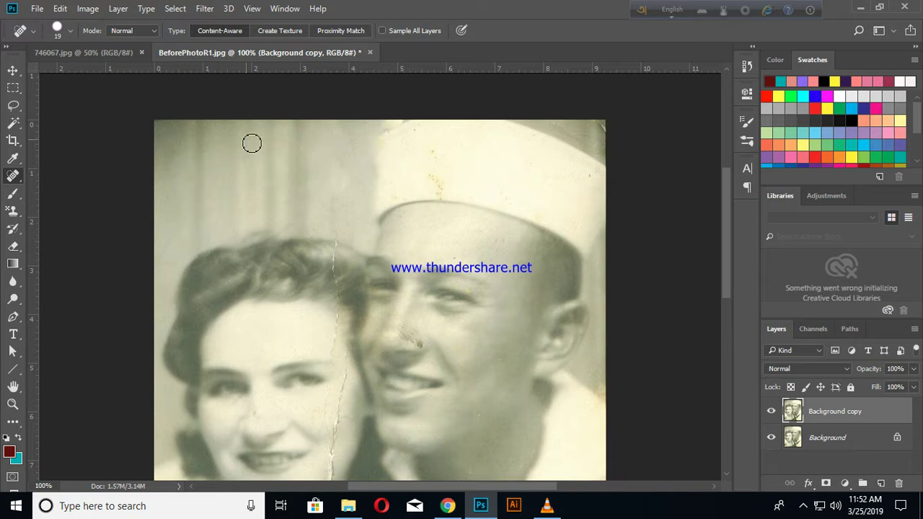
{"action": "left_click_drag", "start_coordinate": [251, 137], "coordinate": [253, 188]}
Enlarge the healing brush and clean the specks from the background above the woman's head.
{"action": "left_click", "coordinate": [70, 32]}
{"action": "left_click_drag", "start_coordinate": [34, 70], "coordinate": [39, 70]}
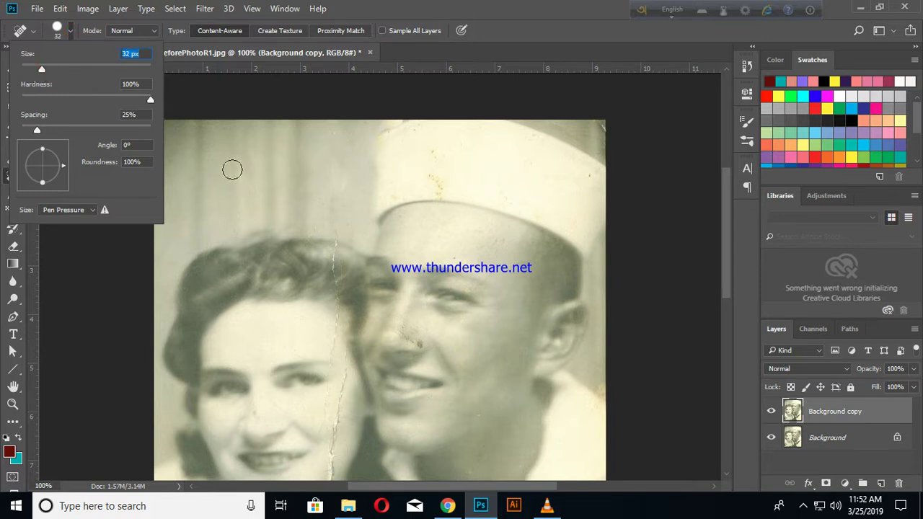
{"action": "left_click_drag", "start_coordinate": [233, 171], "coordinate": [189, 199]}
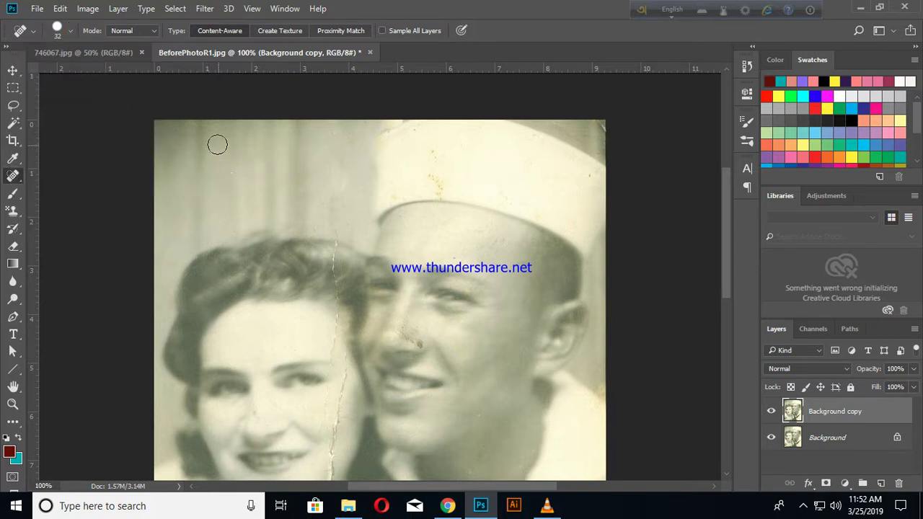
{"action": "left_click_drag", "start_coordinate": [217, 146], "coordinate": [298, 152]}
{"action": "left_click_drag", "start_coordinate": [212, 164], "coordinate": [268, 167]}
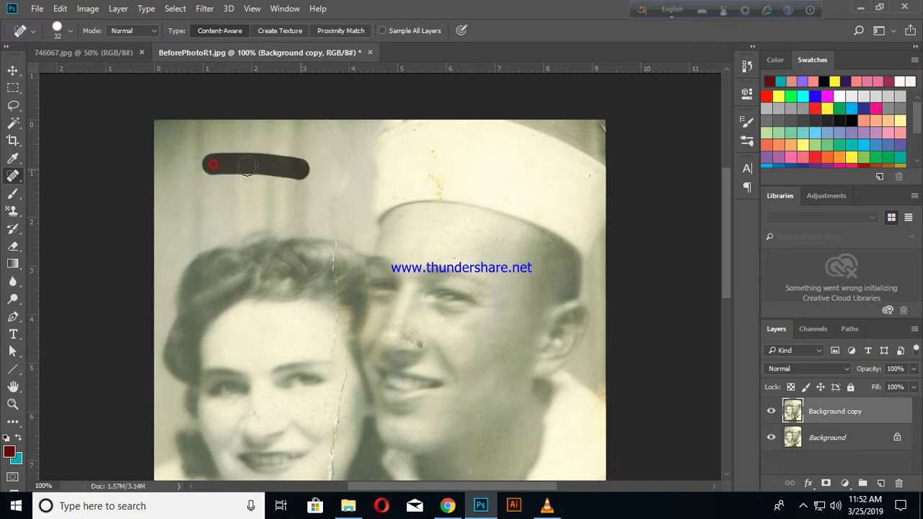
{"action": "left_click_drag", "start_coordinate": [224, 146], "coordinate": [324, 203]}
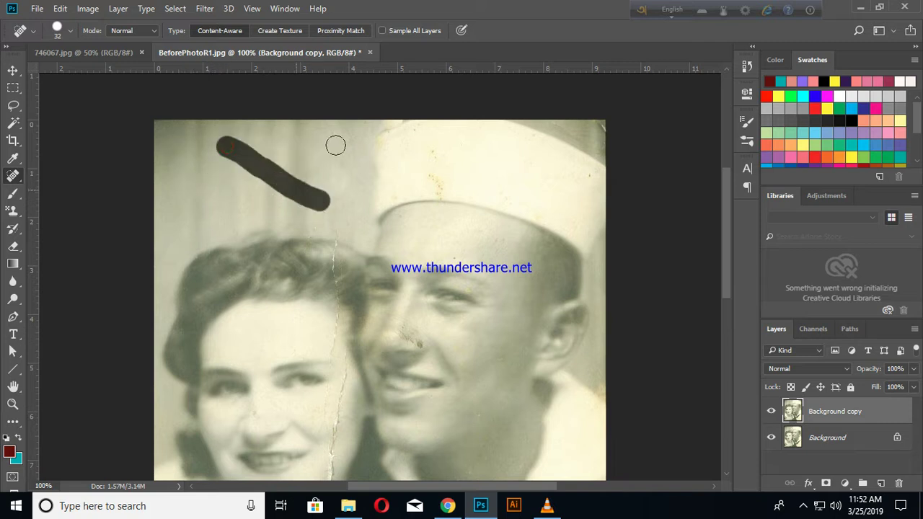
Remove the spots across the sailor's hat and near its right side.
{"action": "scroll", "coordinate": [382, 130], "scroll_direction": "down", "scroll_amount": 2}
{"action": "left_click_drag", "start_coordinate": [418, 119], "coordinate": [481, 131]}
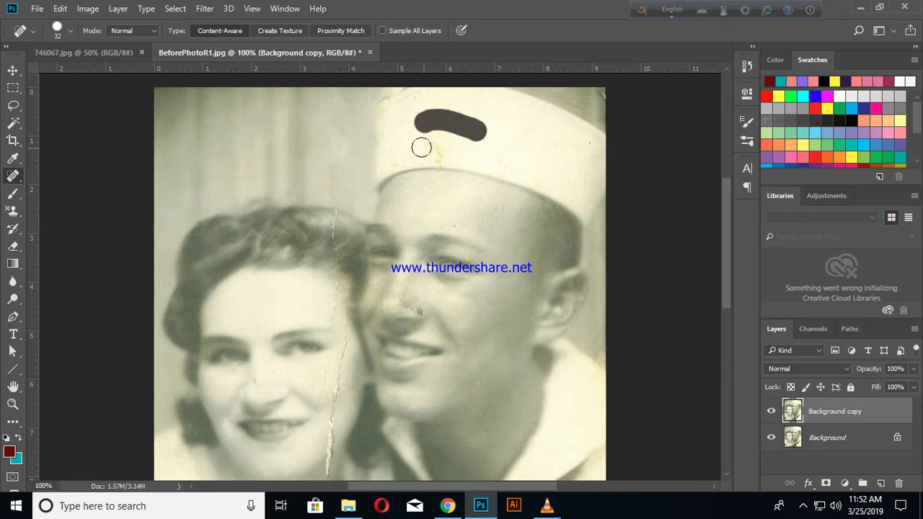
{"action": "mouse_move", "coordinate": [412, 142]}
{"action": "left_mouse_down"}
{"action": "mouse_move", "coordinate": [471, 145]}
{"action": "mouse_move", "coordinate": [473, 155]}
{"action": "left_mouse_up"}
{"action": "left_click_drag", "start_coordinate": [574, 140], "coordinate": [605, 179]}
Heal the crack in the background between the two heads.
{"action": "scroll", "coordinate": [535, 164], "scroll_direction": "down", "scroll_amount": 1}
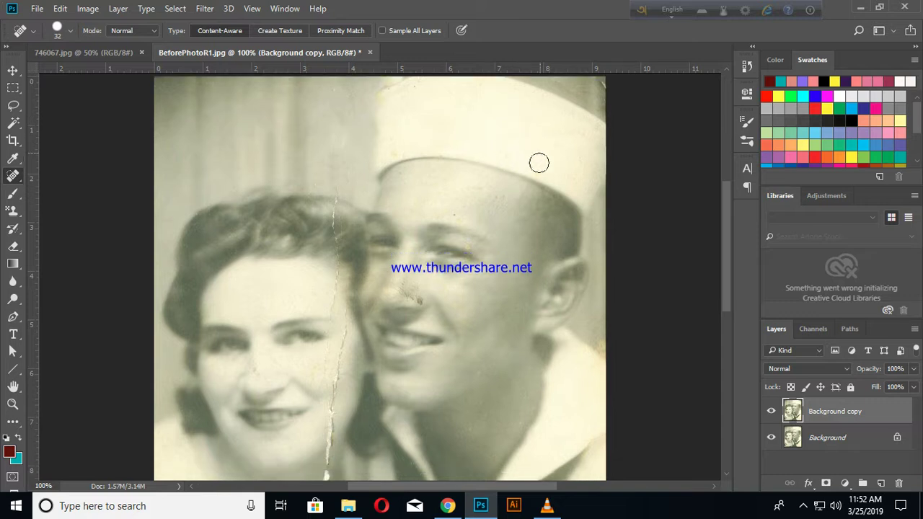
{"action": "scroll", "coordinate": [535, 166], "scroll_direction": "down", "scroll_amount": 2}
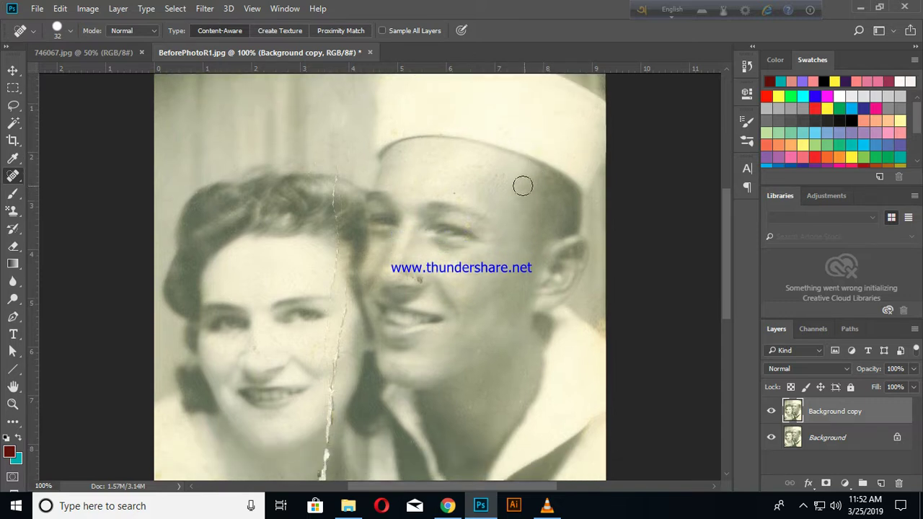
{"action": "scroll", "coordinate": [475, 248], "scroll_direction": "down", "scroll_amount": 5}
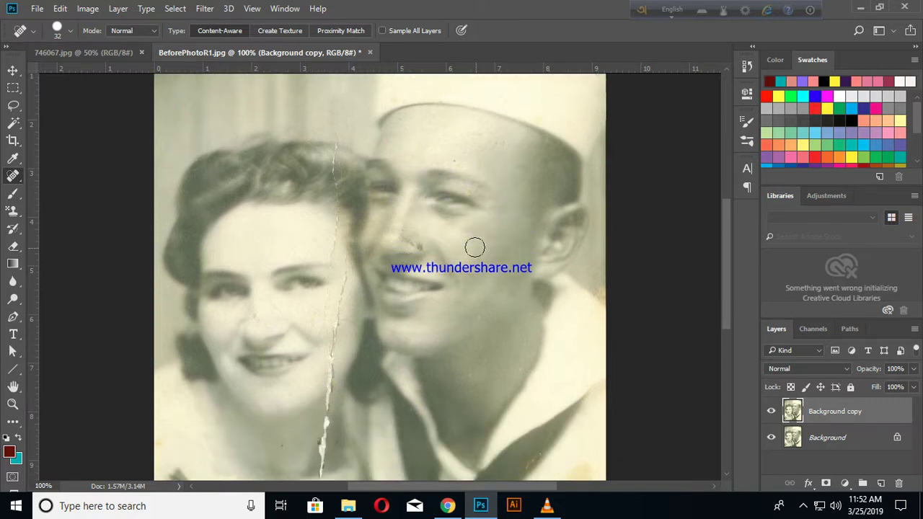
{"action": "scroll", "coordinate": [474, 247], "scroll_direction": "down", "scroll_amount": 2}
{"action": "scroll", "coordinate": [351, 269], "scroll_direction": "up", "scroll_amount": 4}
{"action": "scroll", "coordinate": [351, 269], "scroll_direction": "up", "scroll_amount": 4}
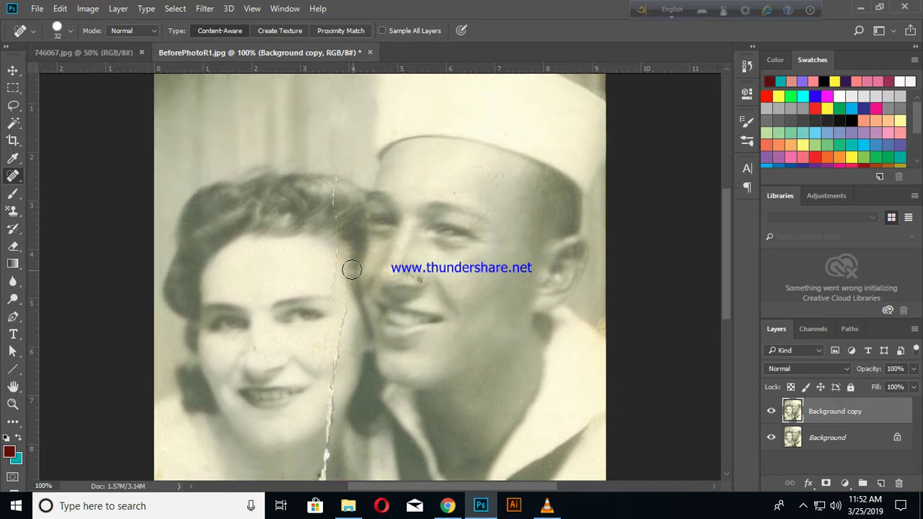
{"action": "left_click_drag", "start_coordinate": [334, 112], "coordinate": [333, 233]}
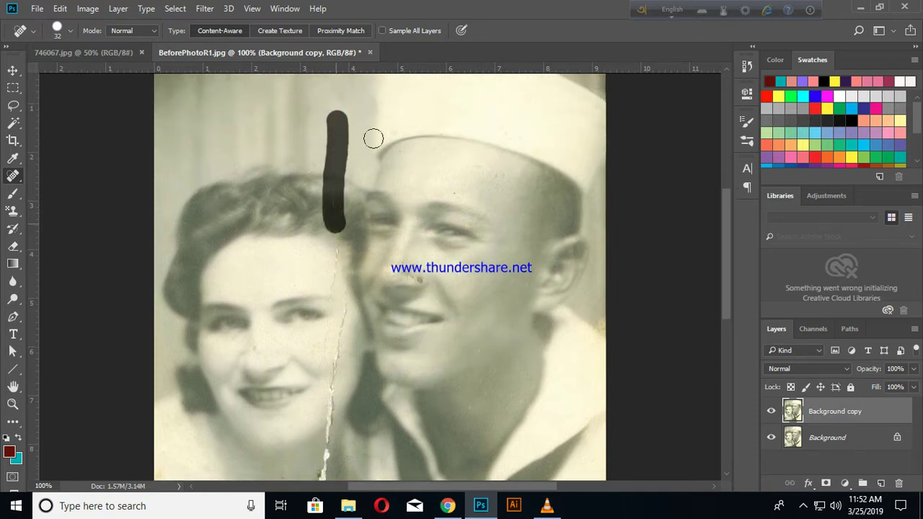
Heal the crack down toward the faces, undoing the stroke beside the woman's face.
{"action": "scroll", "coordinate": [353, 163], "scroll_direction": "down", "scroll_amount": 4}
{"action": "left_click_drag", "start_coordinate": [338, 133], "coordinate": [330, 279]}
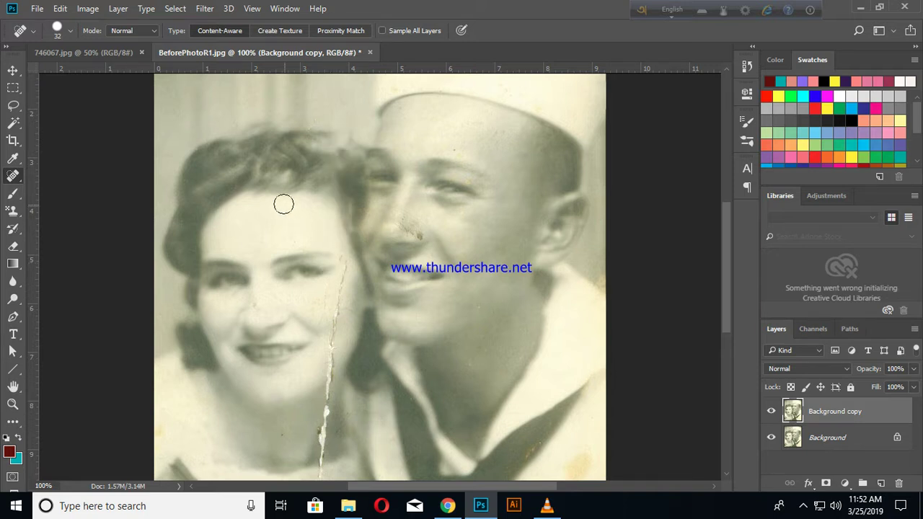
{"action": "scroll", "coordinate": [284, 204], "scroll_direction": "down", "scroll_amount": 3}
{"action": "left_click_drag", "start_coordinate": [354, 147], "coordinate": [344, 317]}
{"action": "scroll", "coordinate": [315, 137], "scroll_direction": "down", "scroll_amount": 2}
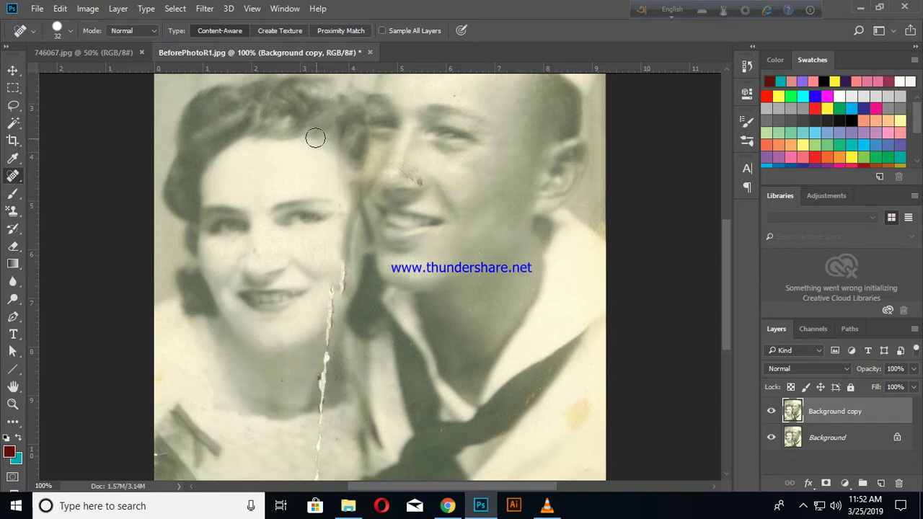
{"action": "key", "text": "ctrl+z"}
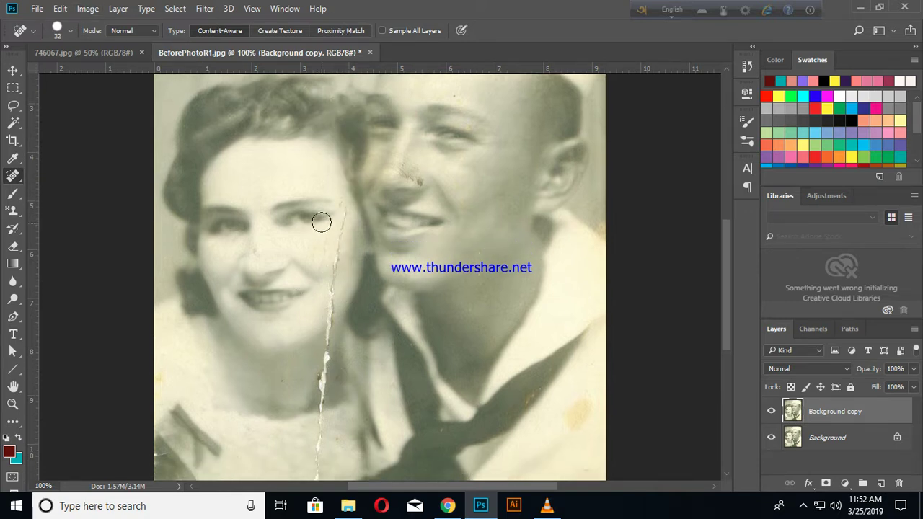
Heal the crack across the woman's cheek and its lower stretch.
{"action": "left_click_drag", "start_coordinate": [332, 248], "coordinate": [345, 232]}
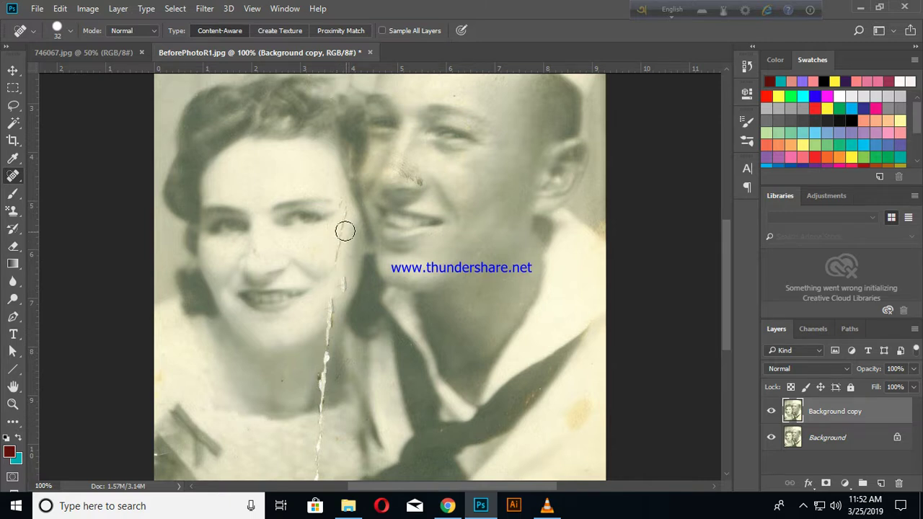
{"action": "left_click_drag", "start_coordinate": [326, 250], "coordinate": [343, 250]}
{"action": "scroll", "coordinate": [351, 260], "scroll_direction": "down", "scroll_amount": 1}
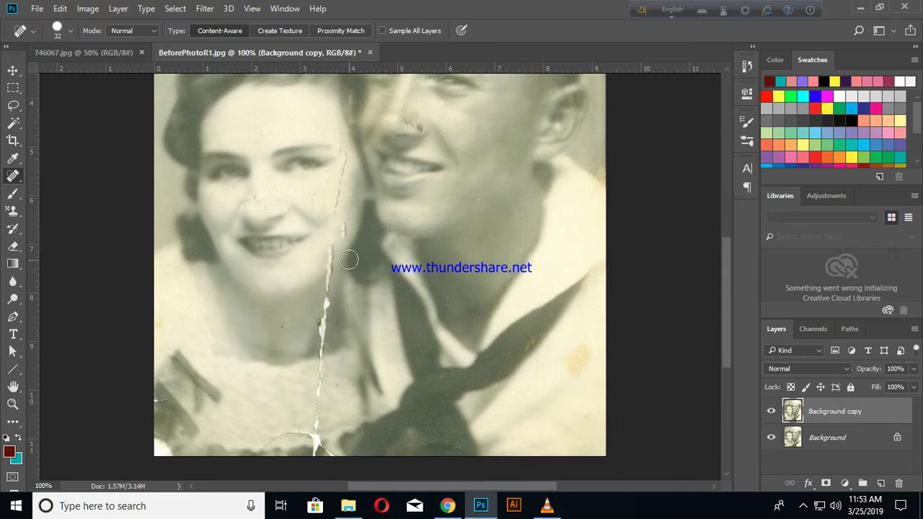
{"action": "scroll", "coordinate": [342, 288], "scroll_direction": "down", "scroll_amount": 2}
{"action": "scroll", "coordinate": [335, 317], "scroll_direction": "down", "scroll_amount": 2}
{"action": "left_click_drag", "start_coordinate": [317, 361], "coordinate": [316, 321]}
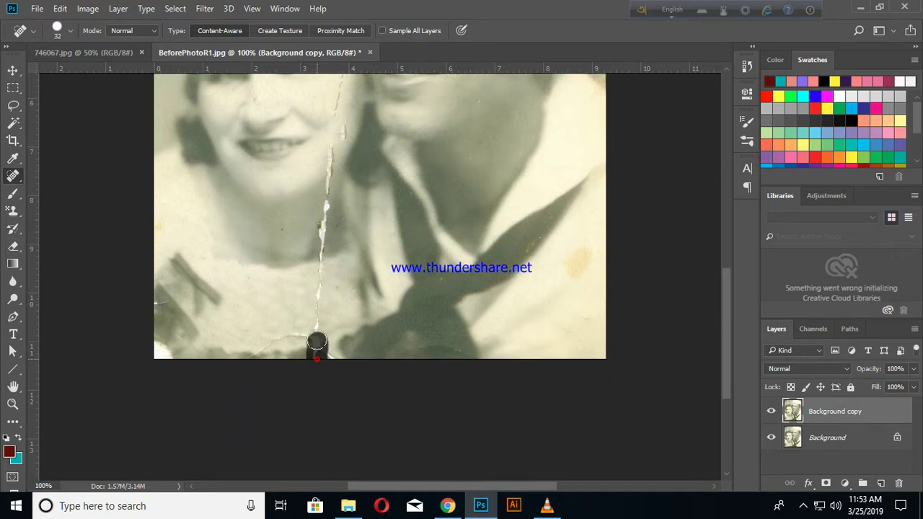
Dab healing clicks along the crack's lower end near the woman's chin and neck.
{"action": "mouse_move", "coordinate": [249, 336]}
{"action": "left_mouse_down"}
{"action": "mouse_move", "coordinate": [318, 315]}
{"action": "mouse_move", "coordinate": [323, 264]}
{"action": "left_mouse_up"}
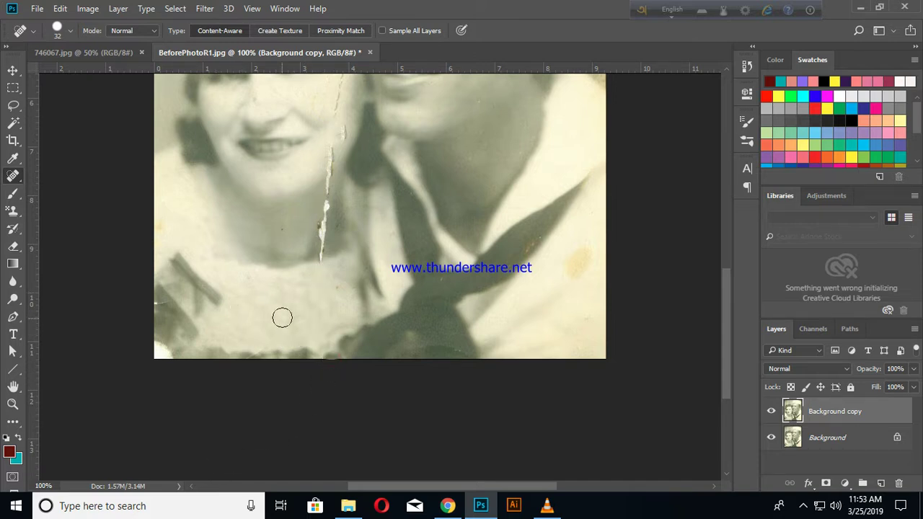
{"action": "scroll", "coordinate": [282, 317], "scroll_direction": "up", "scroll_amount": 3}
{"action": "scroll", "coordinate": [297, 330], "scroll_direction": "up", "scroll_amount": 2}
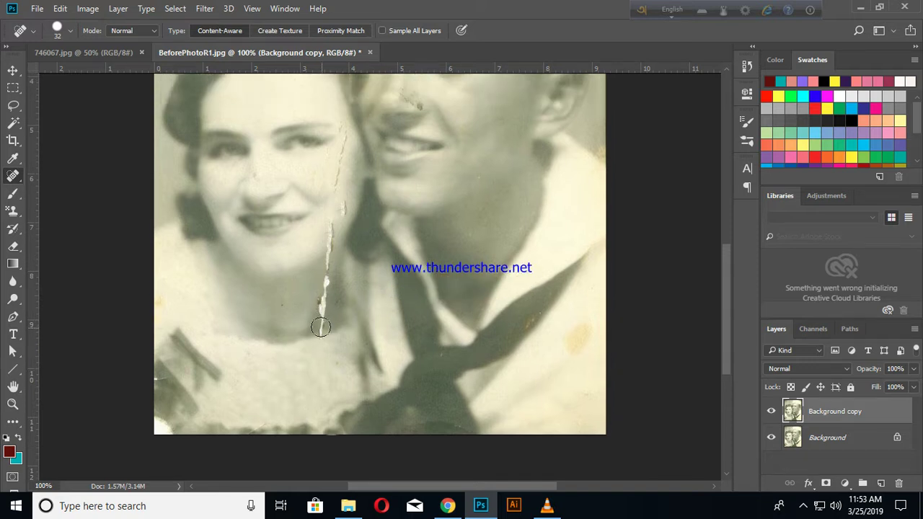
{"action": "left_click", "coordinate": [322, 321]}
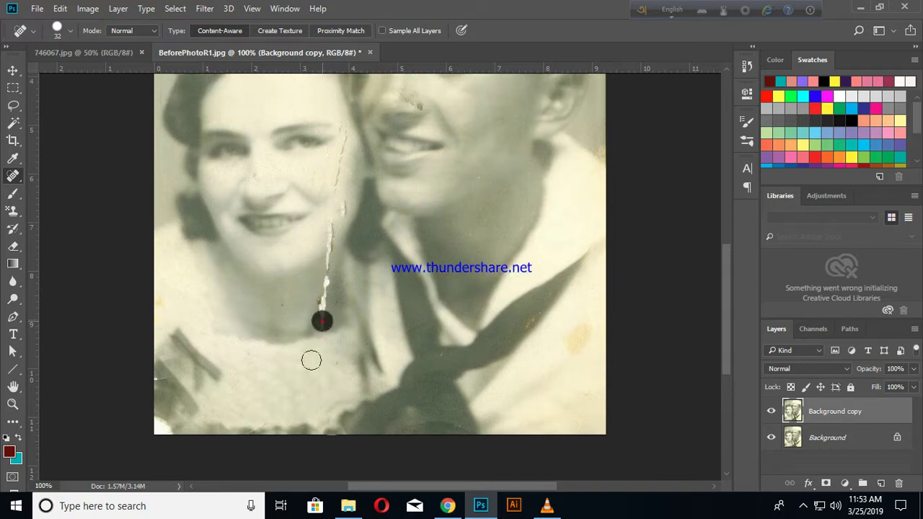
{"action": "left_click", "coordinate": [323, 315]}
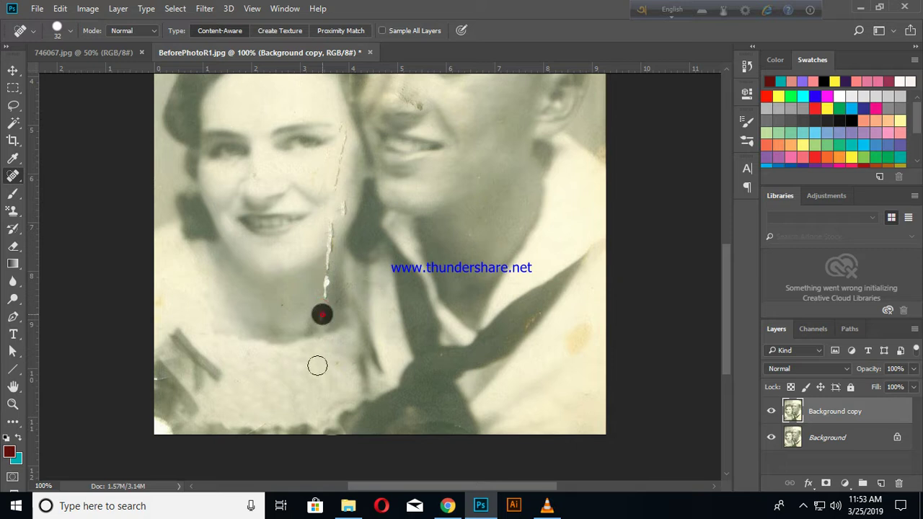
{"action": "scroll", "coordinate": [321, 346], "scroll_direction": "up", "scroll_amount": 2}
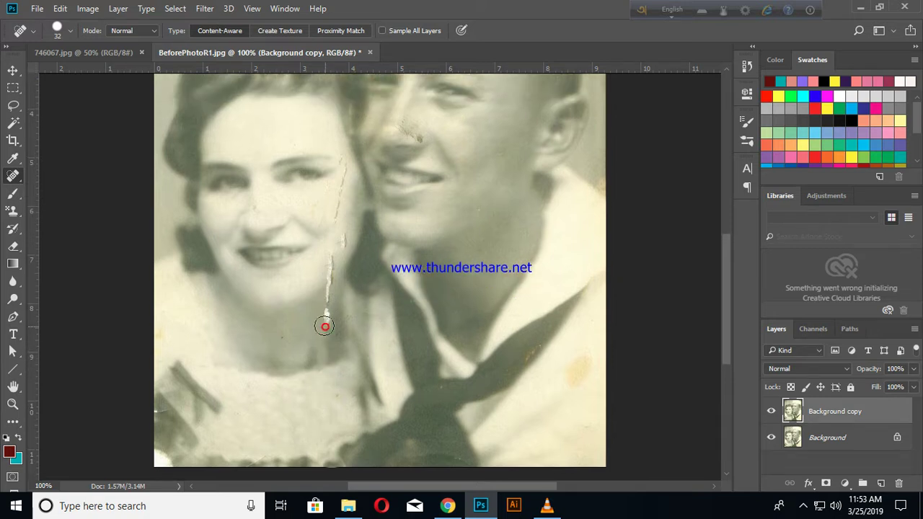
{"action": "left_click", "coordinate": [328, 315]}
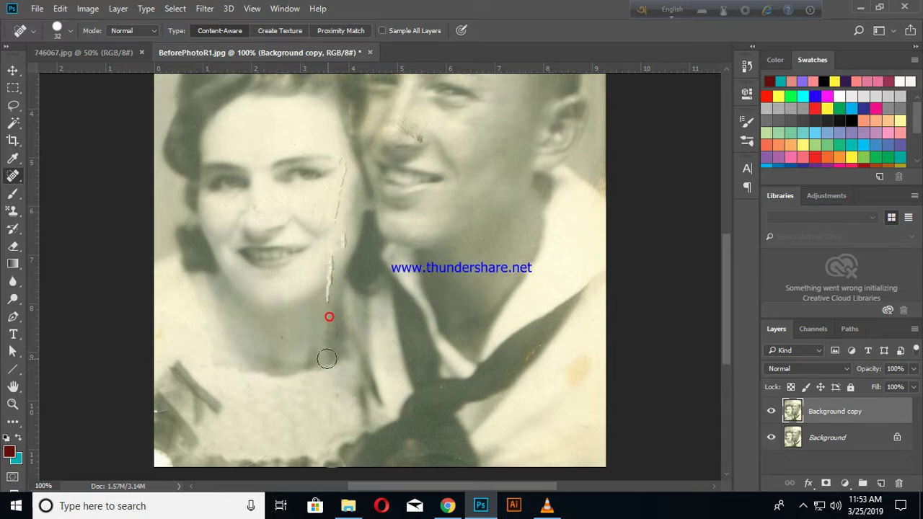
{"action": "left_click", "coordinate": [331, 299]}
{"action": "scroll", "coordinate": [340, 352], "scroll_direction": "up", "scroll_amount": 3}
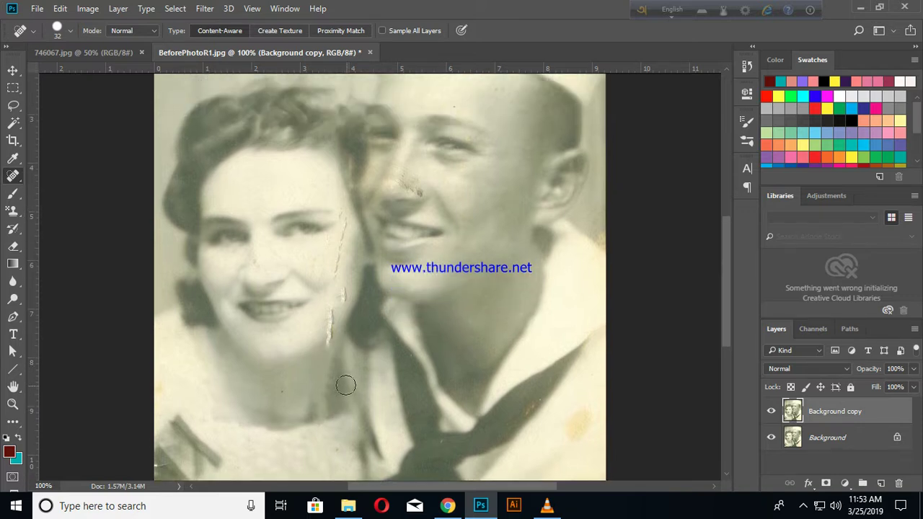
{"action": "left_click", "coordinate": [334, 349]}
Heal the crack fragments and white flecks on the woman's cheek and below her mouth.
{"action": "scroll", "coordinate": [326, 371], "scroll_direction": "up", "scroll_amount": 1}
{"action": "scroll", "coordinate": [326, 370], "scroll_direction": "up", "scroll_amount": 1}
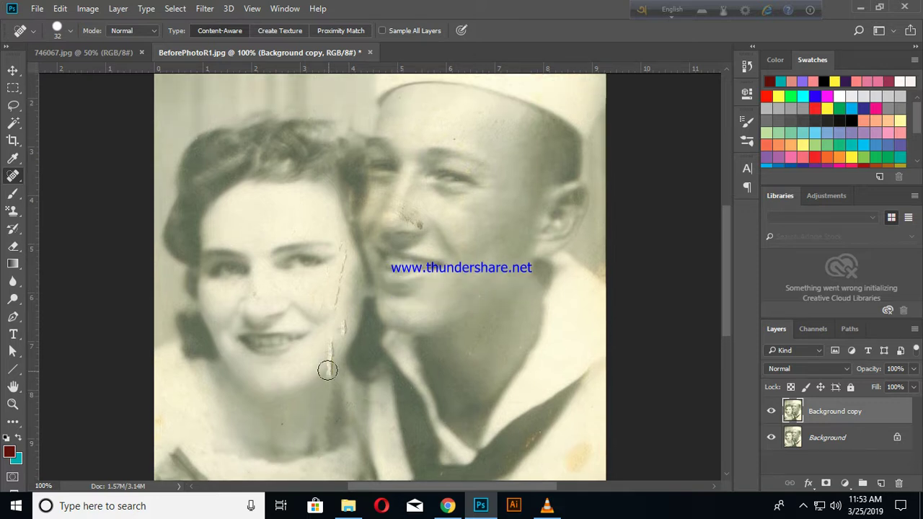
{"action": "scroll", "coordinate": [328, 375], "scroll_direction": "up", "scroll_amount": 1}
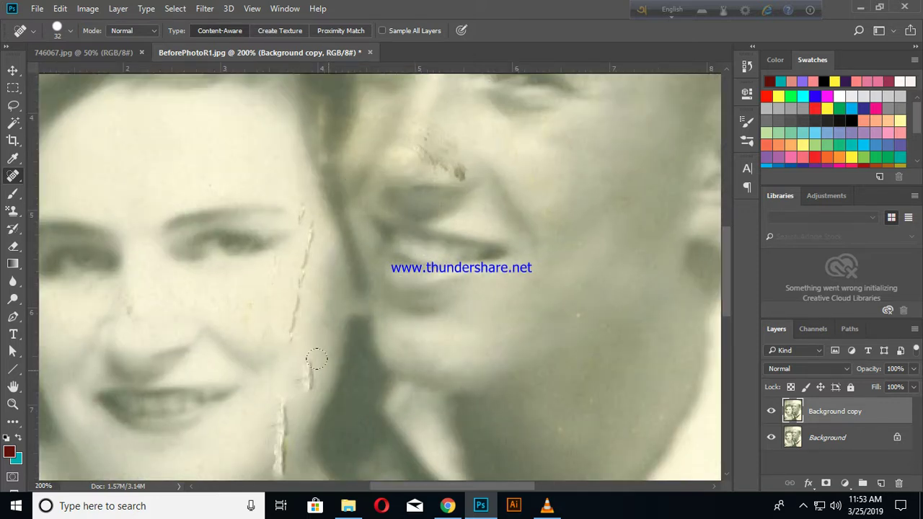
{"action": "scroll", "coordinate": [316, 359], "scroll_direction": "down", "scroll_amount": 1}
{"action": "left_click", "coordinate": [305, 325]}
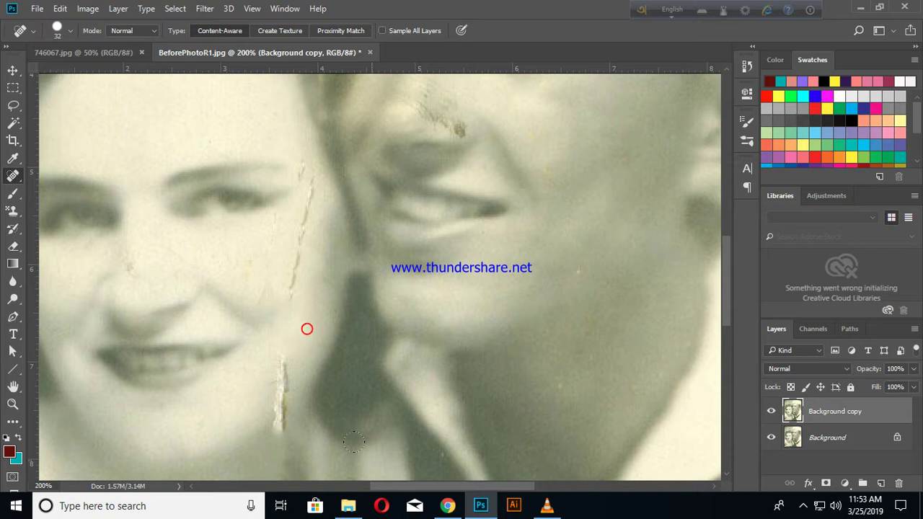
{"action": "scroll", "coordinate": [286, 339], "scroll_direction": "down", "scroll_amount": 1}
{"action": "left_click", "coordinate": [276, 339]}
{"action": "scroll", "coordinate": [286, 350], "scroll_direction": "down", "scroll_amount": 1}
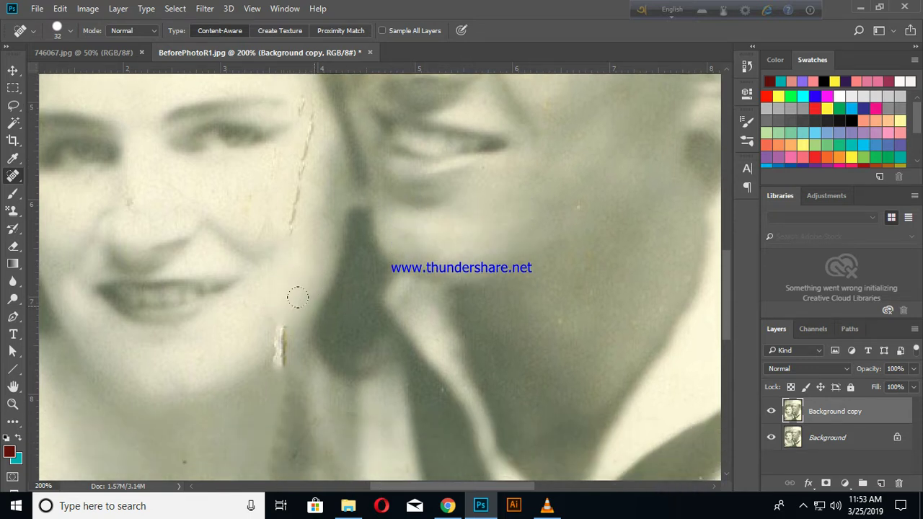
{"action": "left_click", "coordinate": [278, 323]}
{"action": "scroll", "coordinate": [263, 324], "scroll_direction": "down", "scroll_amount": 2}
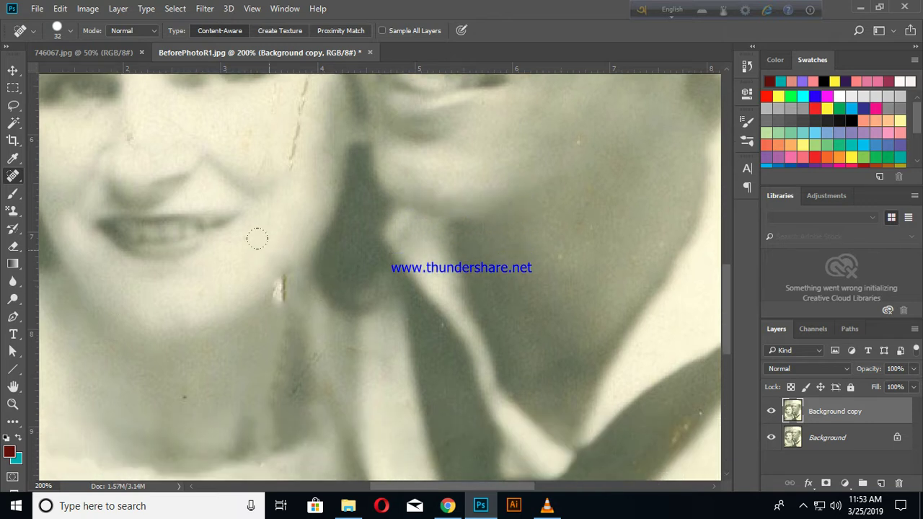
{"action": "left_click", "coordinate": [284, 310]}
{"action": "left_click", "coordinate": [296, 299]}
{"action": "left_click", "coordinate": [292, 296]}
Heal the remaining cheek scratches and the blemish beside her eye, then shrink the brush.
{"action": "left_click", "coordinate": [273, 264]}
{"action": "scroll", "coordinate": [288, 303], "scroll_direction": "up", "scroll_amount": 5}
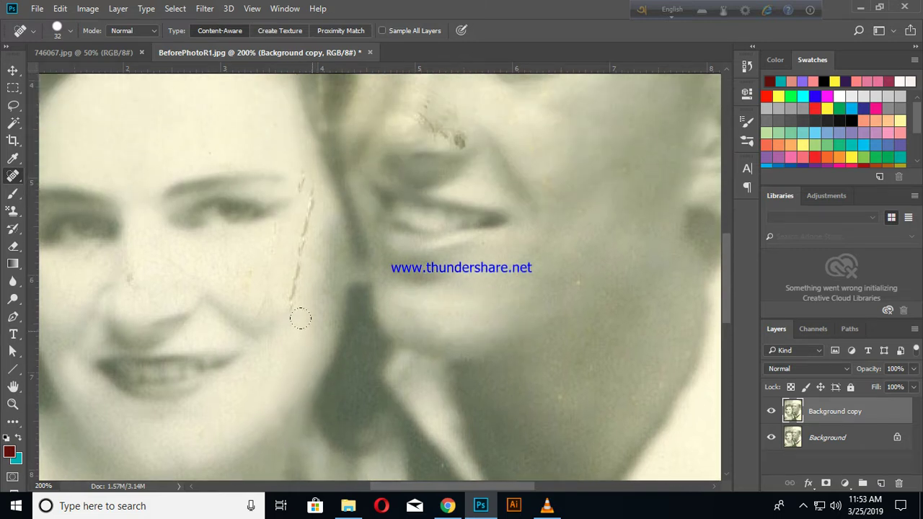
{"action": "left_click", "coordinate": [287, 304]}
{"action": "scroll", "coordinate": [313, 302], "scroll_direction": "up", "scroll_amount": 2}
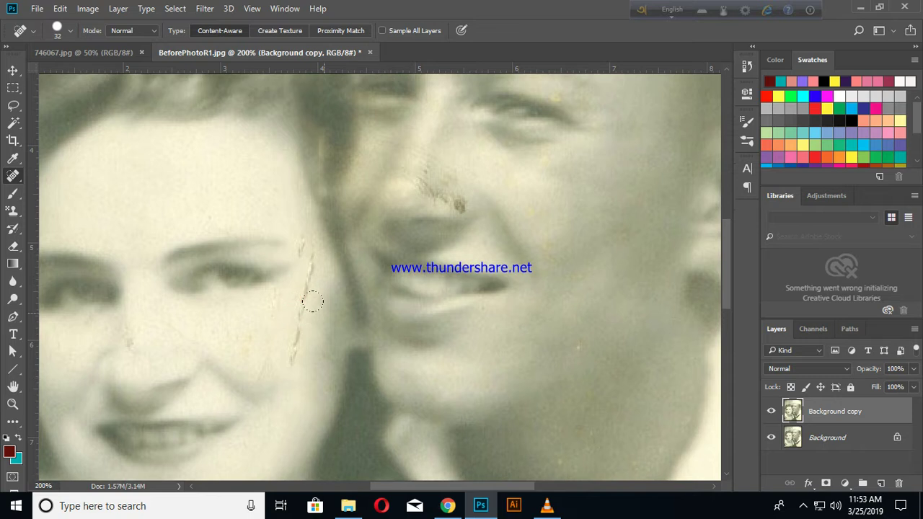
{"action": "left_click", "coordinate": [288, 347]}
{"action": "left_click", "coordinate": [283, 366]}
{"action": "left_click", "coordinate": [306, 315]}
{"action": "left_click", "coordinate": [310, 298]}
{"action": "left_click", "coordinate": [312, 266]}
{"action": "left_click", "coordinate": [302, 248]}
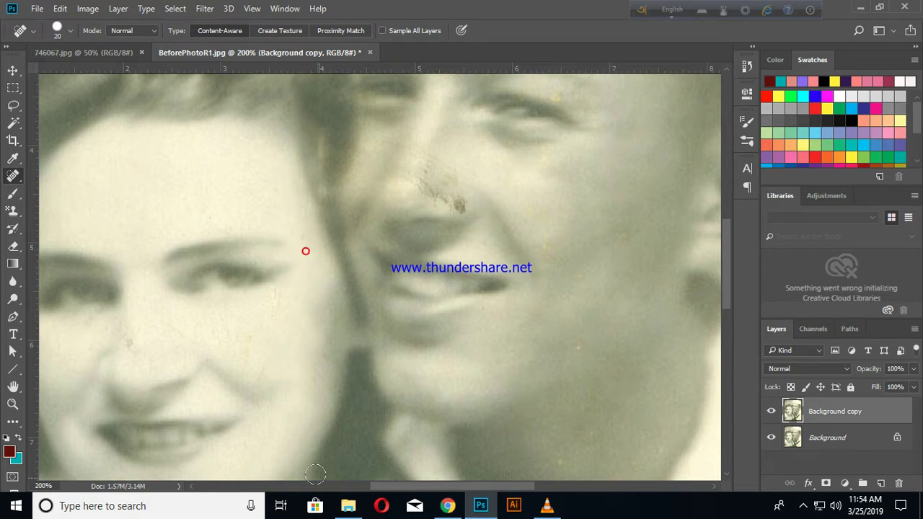
{"action": "key", "text": "bracketleft"}
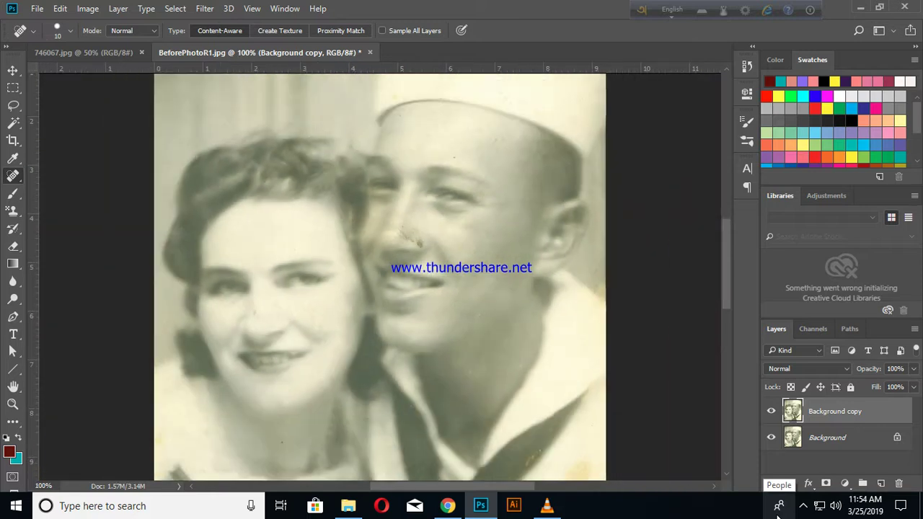
Zoom out to the whole photo and heal the dark streak at the left edge and a right-side blemish.
{"action": "key", "text": "ctrl+minus"}
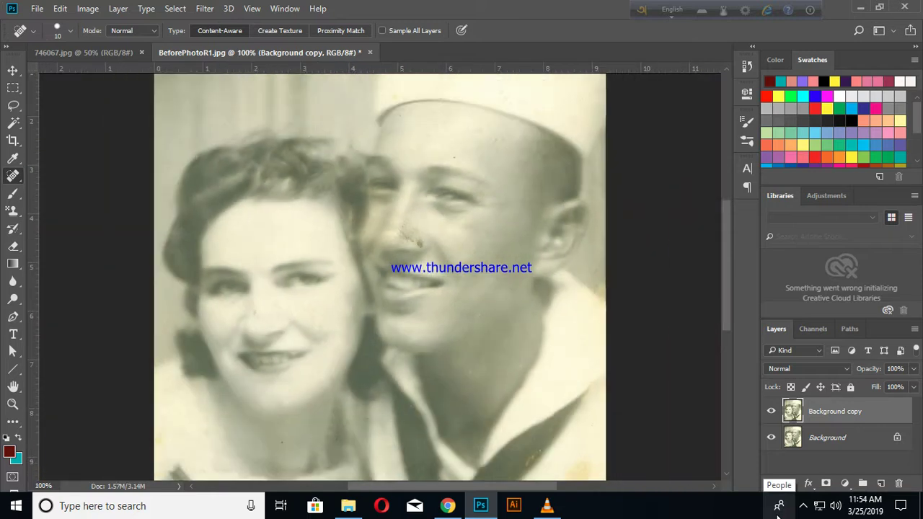
{"action": "scroll", "coordinate": [430, 307], "scroll_direction": "down", "scroll_amount": 3}
{"action": "scroll", "coordinate": [428, 307], "scroll_direction": "down", "scroll_amount": 3}
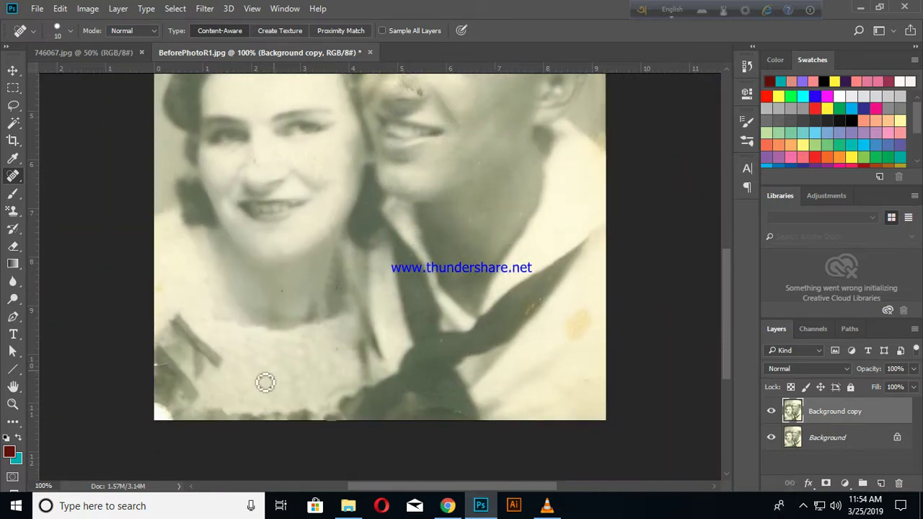
{"action": "left_click_drag", "start_coordinate": [149, 366], "coordinate": [182, 367]}
{"action": "left_click_drag", "start_coordinate": [585, 307], "coordinate": [583, 326]}
Enlarge the brush and heal the stains on the right side and across the sailor's tie.
{"action": "key", "text": "bracketright"}
{"action": "left_click_drag", "start_coordinate": [590, 308], "coordinate": [604, 296]}
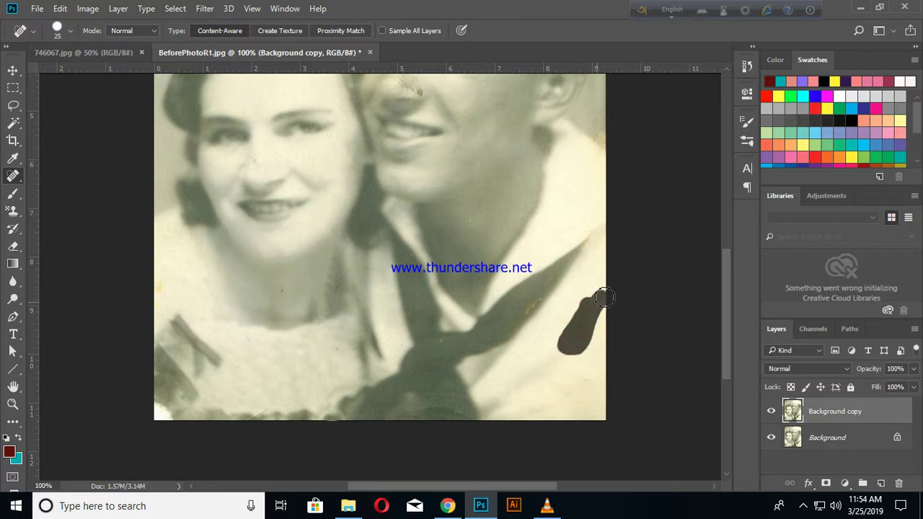
{"action": "left_click_drag", "start_coordinate": [548, 285], "coordinate": [505, 333]}
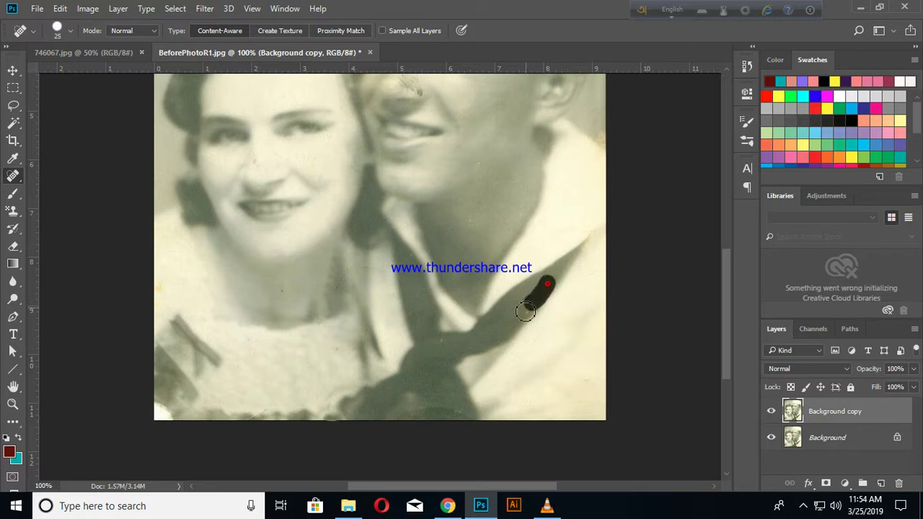
{"action": "left_click_drag", "start_coordinate": [579, 306], "coordinate": [550, 336]}
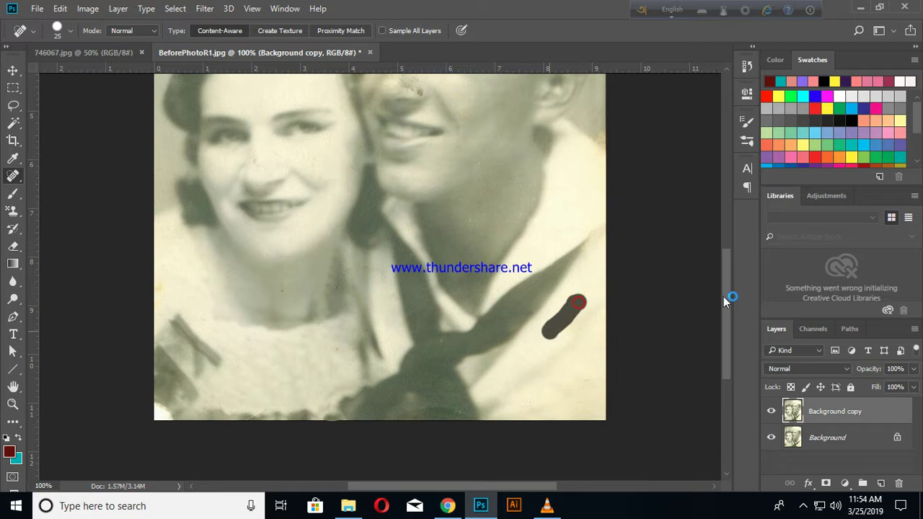
{"action": "left_click_drag", "start_coordinate": [595, 382], "coordinate": [580, 429]}
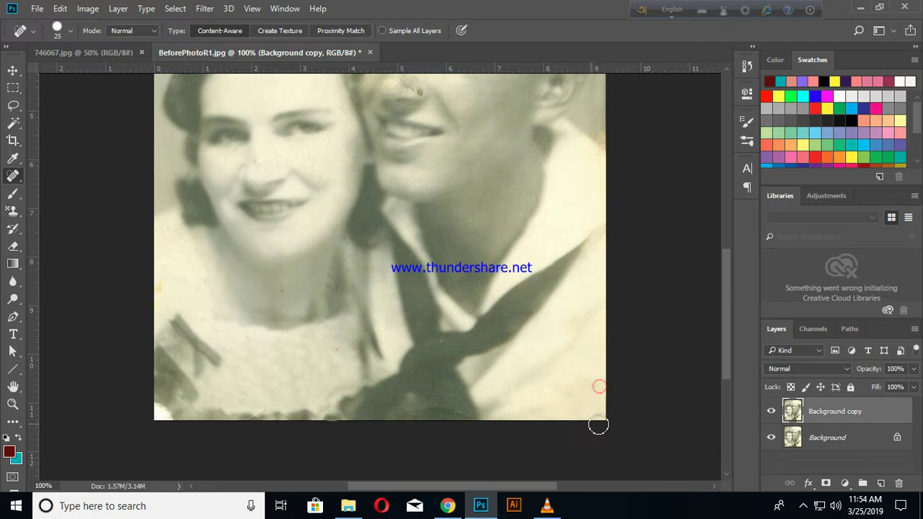
Heal the damage along the photo's right edge and top-right corner.
{"action": "scroll", "coordinate": [581, 321], "scroll_direction": "up", "scroll_amount": 2}
{"action": "scroll", "coordinate": [594, 249], "scroll_direction": "up", "scroll_amount": 2}
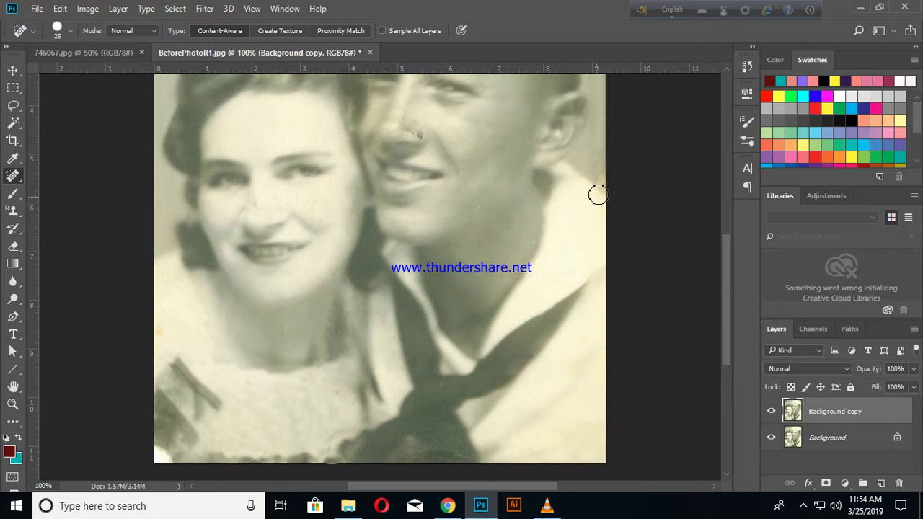
{"action": "left_click_drag", "start_coordinate": [600, 153], "coordinate": [613, 260]}
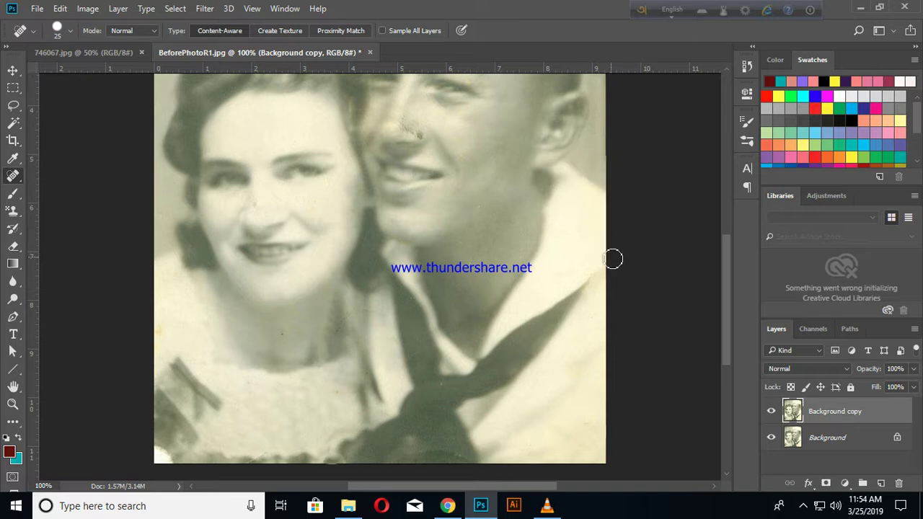
{"action": "scroll", "coordinate": [592, 315], "scroll_direction": "up", "scroll_amount": 4}
{"action": "scroll", "coordinate": [591, 315], "scroll_direction": "up", "scroll_amount": 3}
{"action": "scroll", "coordinate": [592, 315], "scroll_direction": "up", "scroll_amount": 1}
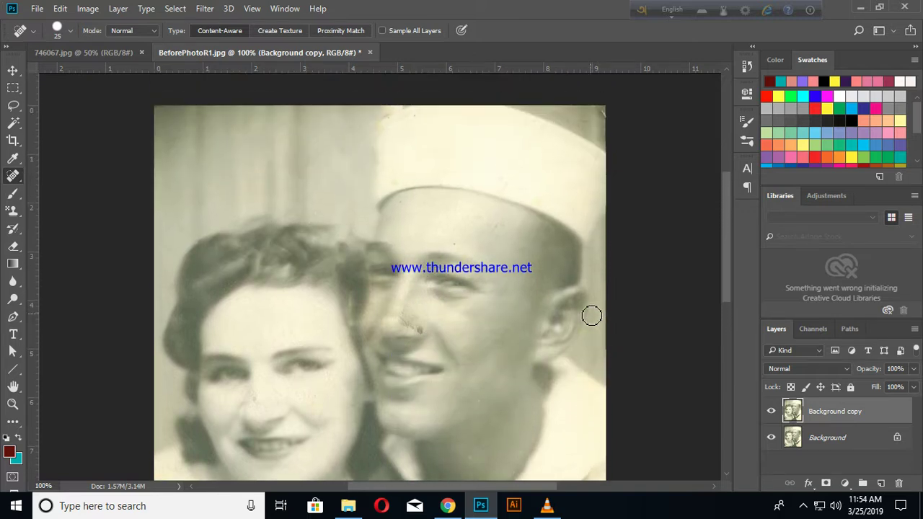
{"action": "left_click_drag", "start_coordinate": [585, 93], "coordinate": [612, 117]}
{"action": "left_click_drag", "start_coordinate": [546, 109], "coordinate": [609, 128]}
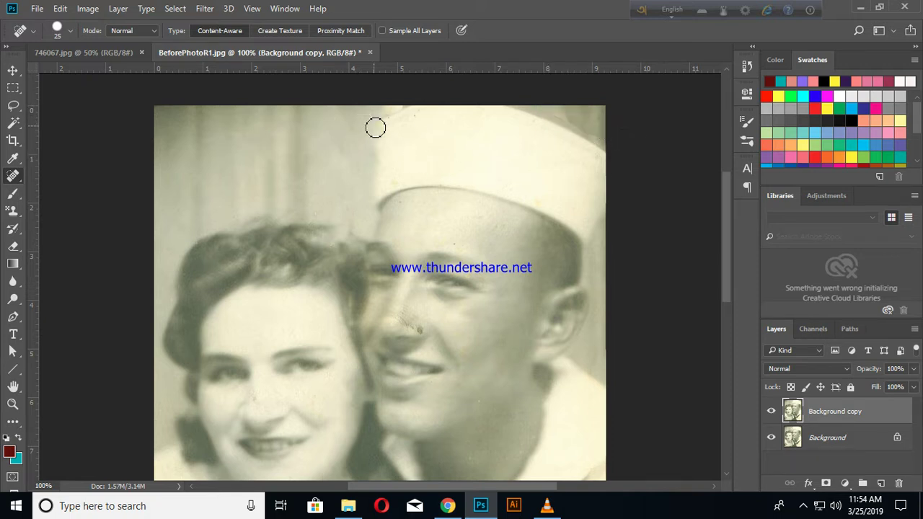
Zoom the canvas in to 200% so the two faces fill the view.
{"action": "scroll", "coordinate": [375, 127], "scroll_direction": "down", "scroll_amount": 2}
{"action": "scroll", "coordinate": [376, 128], "scroll_direction": "down", "scroll_amount": 4}
{"action": "scroll", "coordinate": [376, 127], "scroll_direction": "down", "scroll_amount": 4}
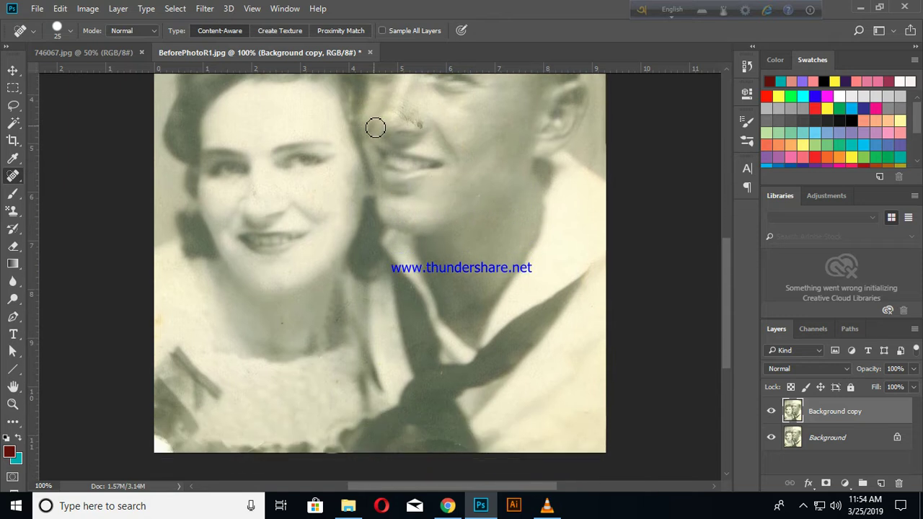
{"action": "scroll", "coordinate": [377, 127], "scroll_direction": "down", "scroll_amount": 4}
{"action": "scroll", "coordinate": [581, 329], "scroll_direction": "up", "scroll_amount": 2}
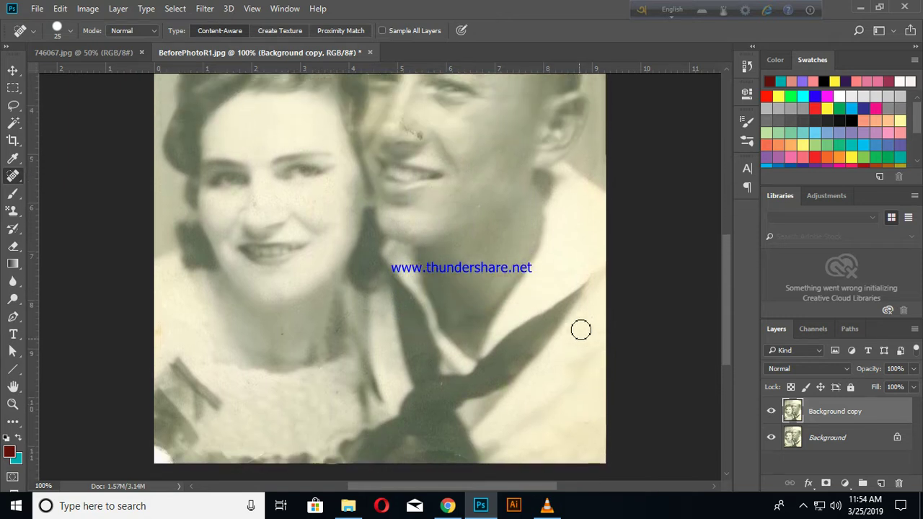
{"action": "scroll", "coordinate": [580, 330], "scroll_direction": "up", "scroll_amount": 4}
{"action": "scroll", "coordinate": [580, 330], "scroll_direction": "up", "scroll_amount": 6}
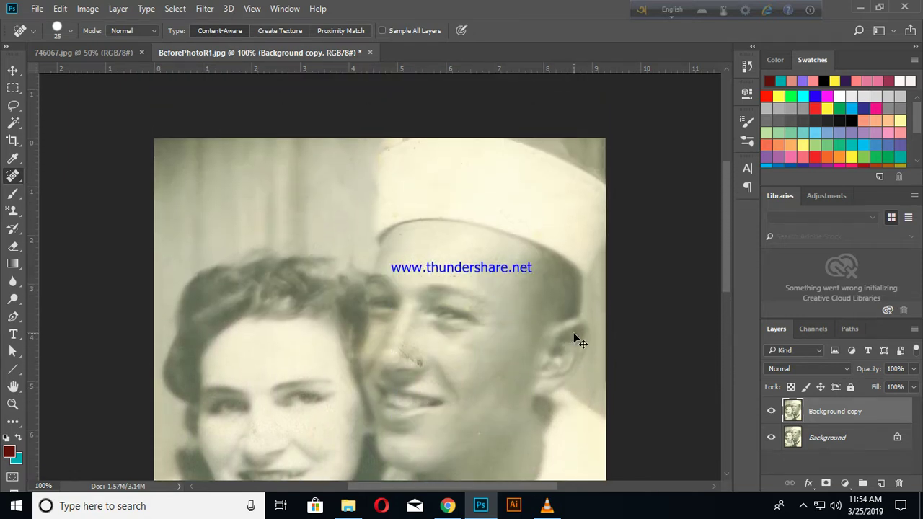
{"action": "scroll", "coordinate": [577, 339], "scroll_direction": "down", "scroll_amount": 2}
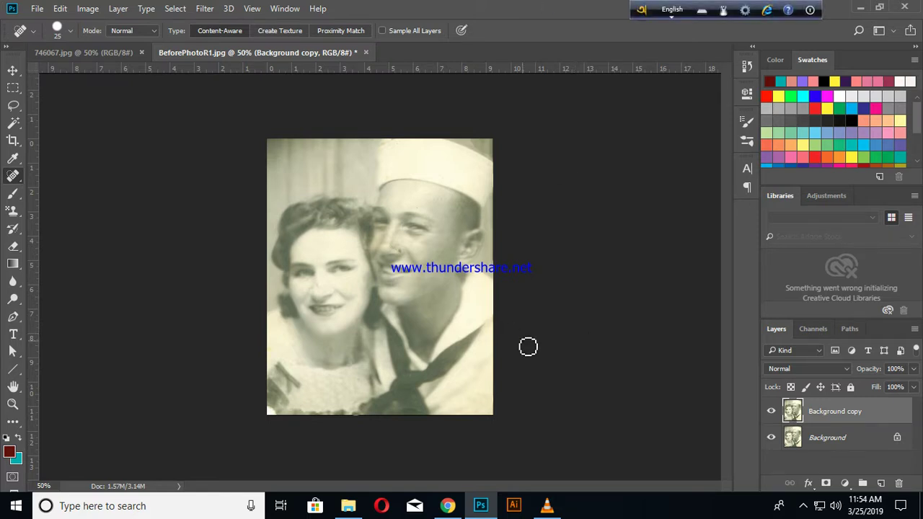
{"action": "scroll", "coordinate": [528, 348], "scroll_direction": "up", "scroll_amount": 1}
{"action": "scroll", "coordinate": [528, 347], "scroll_direction": "up", "scroll_amount": 1}
{"action": "scroll", "coordinate": [527, 348], "scroll_direction": "up", "scroll_amount": 2}
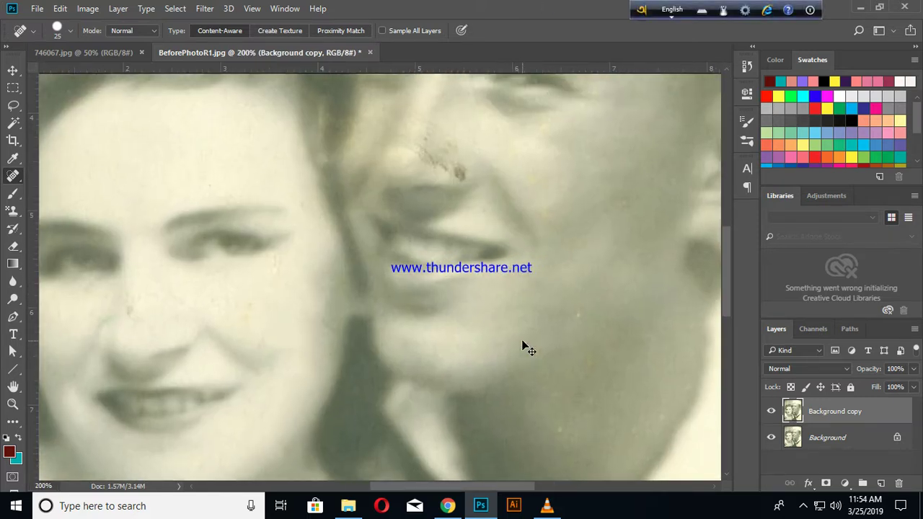
{"action": "scroll", "coordinate": [528, 348], "scroll_direction": "up", "scroll_amount": 1}
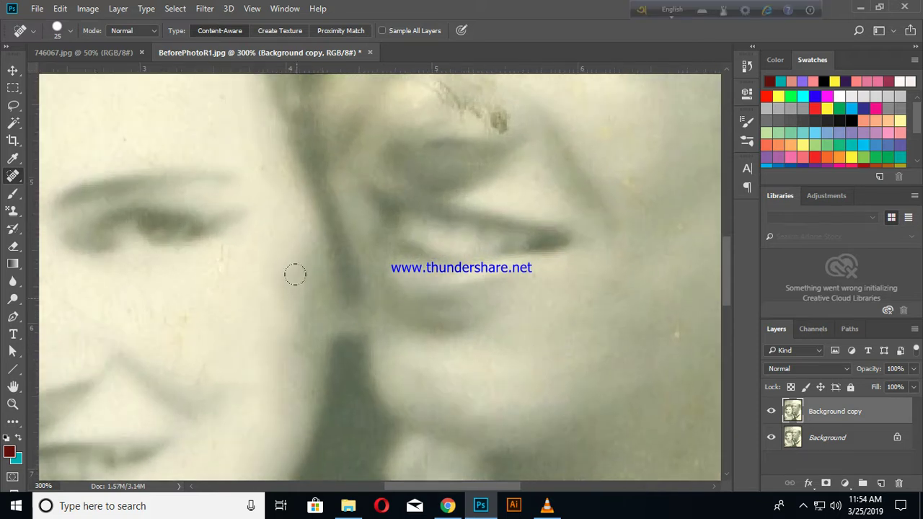
Shrink the brush to 9 px and heal the dark seam between the woman's cheek and the sailor's jaw.
{"action": "key", "text": "bracketleft"}
{"action": "key", "text": "bracketleft"}
{"action": "mouse_move", "coordinate": [346, 358]}
{"action": "left_mouse_down"}
{"action": "mouse_move", "coordinate": [352, 296]}
{"action": "mouse_move", "coordinate": [352, 374]}
{"action": "left_mouse_up"}
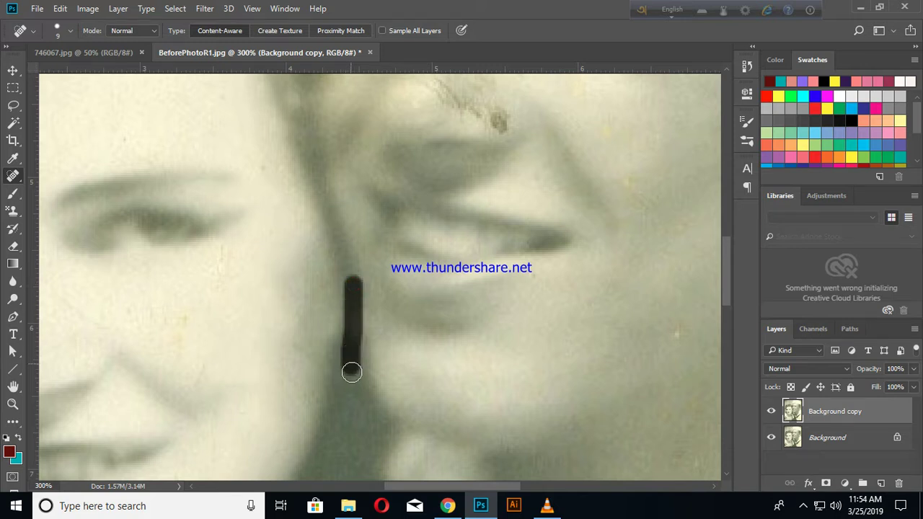
{"action": "left_click_drag", "start_coordinate": [354, 336], "coordinate": [353, 311]}
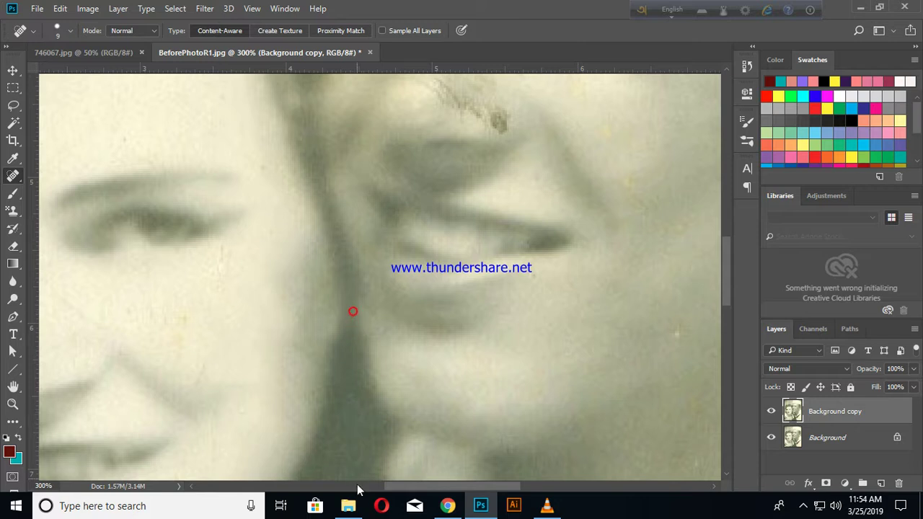
{"action": "left_click", "coordinate": [350, 311]}
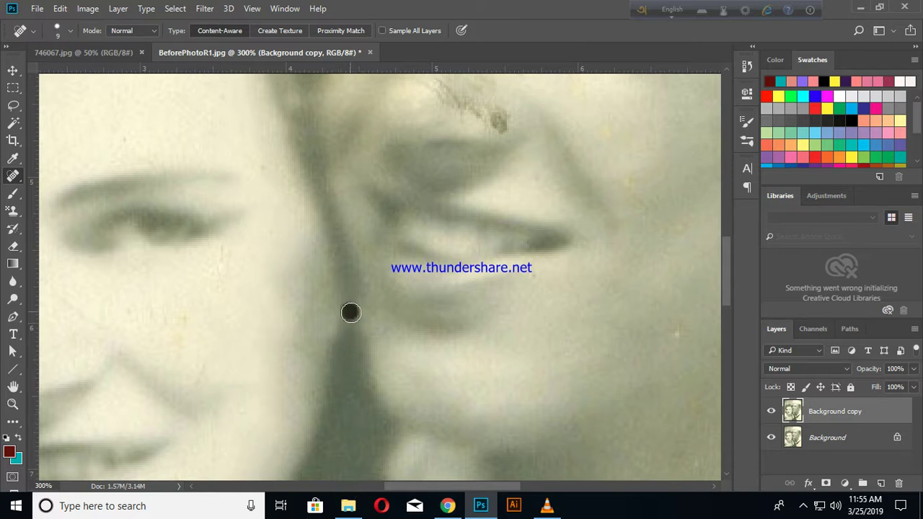
{"action": "left_click_drag", "start_coordinate": [359, 332], "coordinate": [356, 309]}
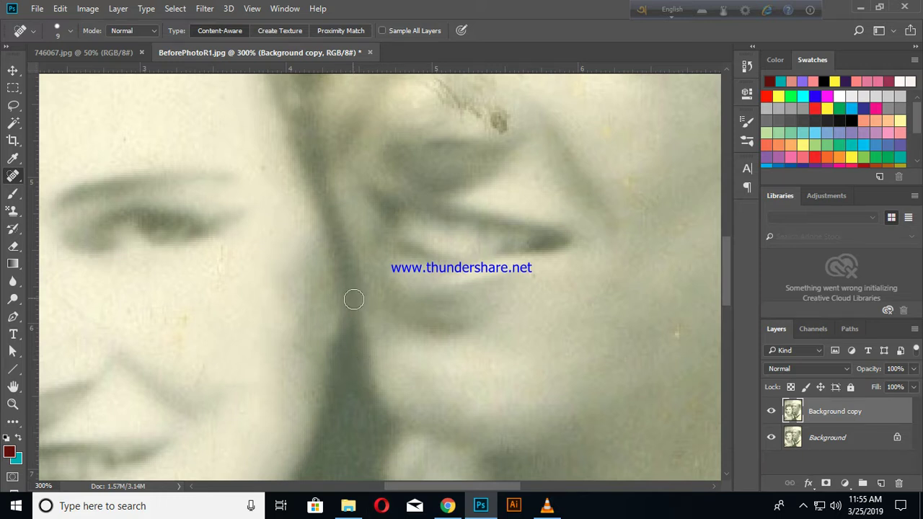
{"action": "scroll", "coordinate": [414, 336], "scroll_direction": "down", "scroll_amount": 3}
{"action": "left_click_drag", "start_coordinate": [338, 179], "coordinate": [340, 303]}
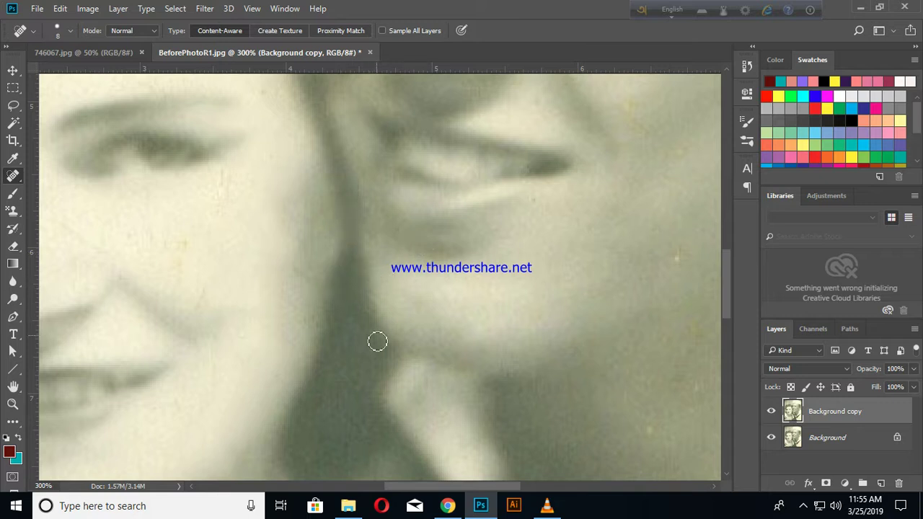
{"action": "scroll", "coordinate": [437, 386], "scroll_direction": "up", "scroll_amount": 3}
Heal the dark stain under the sailor's nose and the specks beside it.
{"action": "scroll", "coordinate": [437, 385], "scroll_direction": "up", "scroll_amount": 2}
{"action": "scroll", "coordinate": [437, 386], "scroll_direction": "up", "scroll_amount": 1}
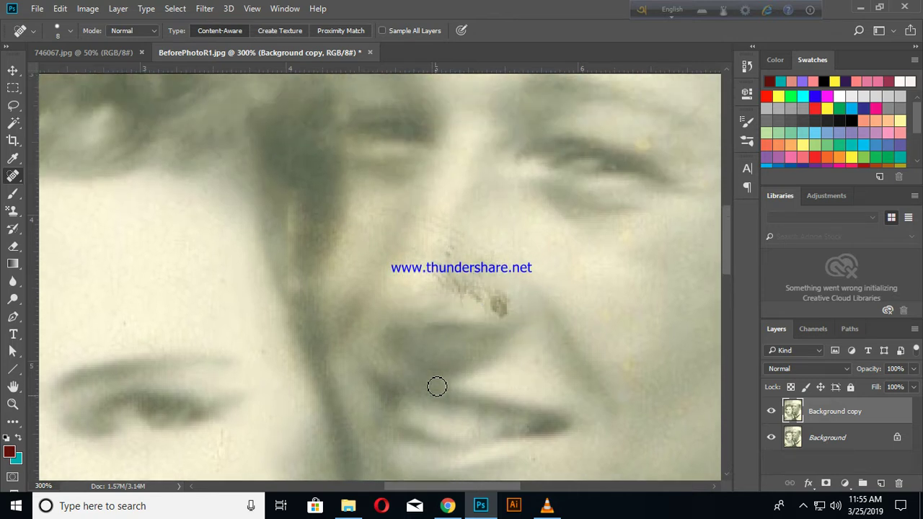
{"action": "scroll", "coordinate": [437, 386], "scroll_direction": "up", "scroll_amount": 1}
{"action": "left_click_drag", "start_coordinate": [480, 317], "coordinate": [514, 340]}
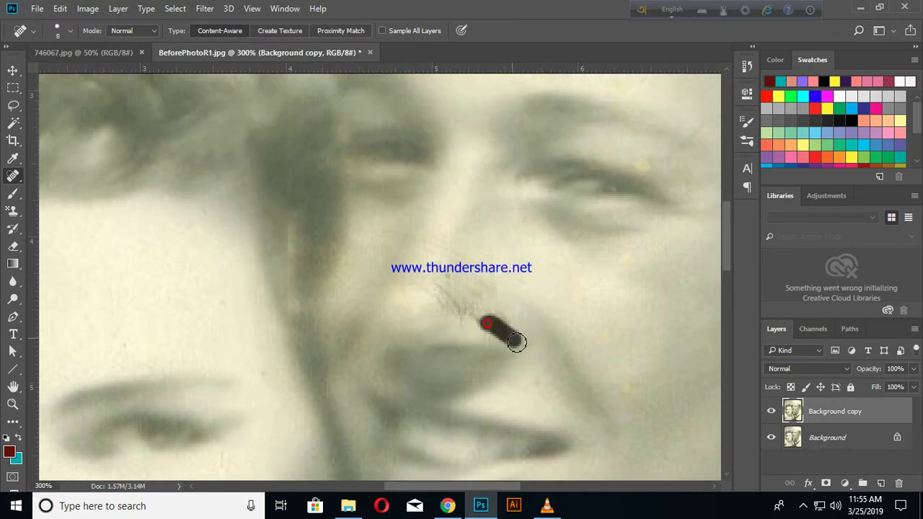
{"action": "left_click_drag", "start_coordinate": [490, 310], "coordinate": [519, 330]}
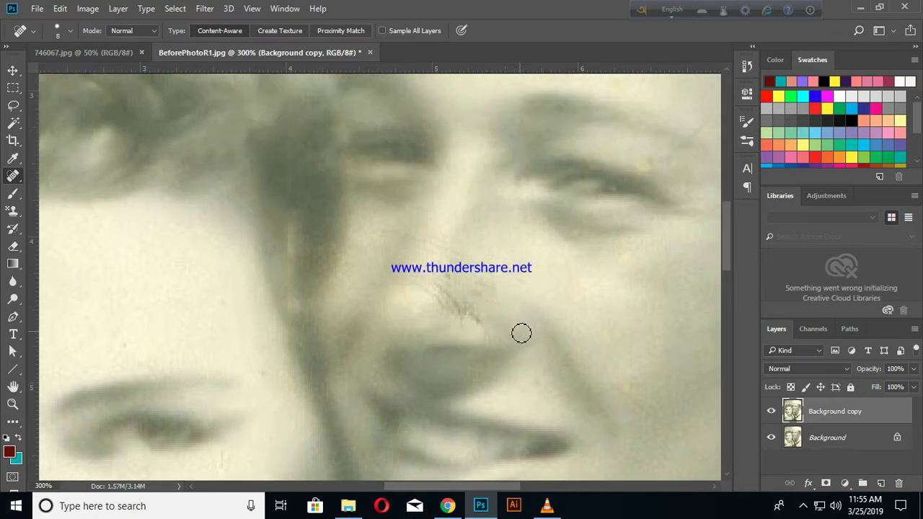
{"action": "left_click_drag", "start_coordinate": [480, 261], "coordinate": [502, 307]}
{"action": "mouse_move", "coordinate": [446, 247]}
{"action": "left_mouse_down"}
{"action": "mouse_move", "coordinate": [485, 321]}
{"action": "mouse_move", "coordinate": [423, 288]}
{"action": "left_mouse_up"}
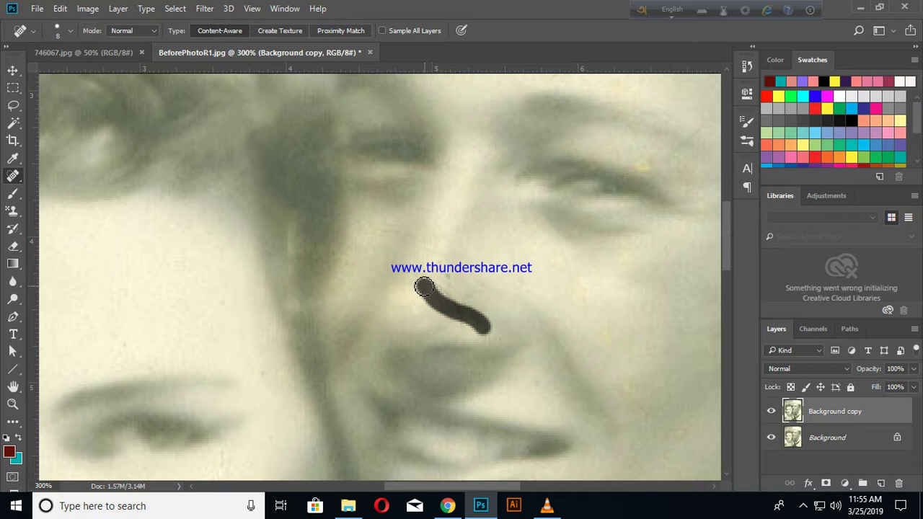
{"action": "left_click_drag", "start_coordinate": [476, 318], "coordinate": [446, 286]}
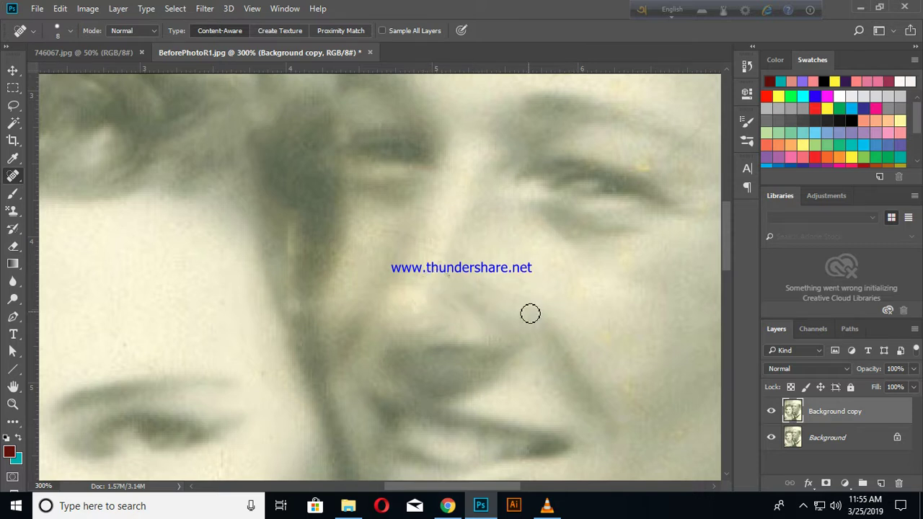
{"action": "scroll", "coordinate": [520, 316], "scroll_direction": "down", "scroll_amount": 1}
{"action": "left_click_drag", "start_coordinate": [440, 247], "coordinate": [470, 278]}
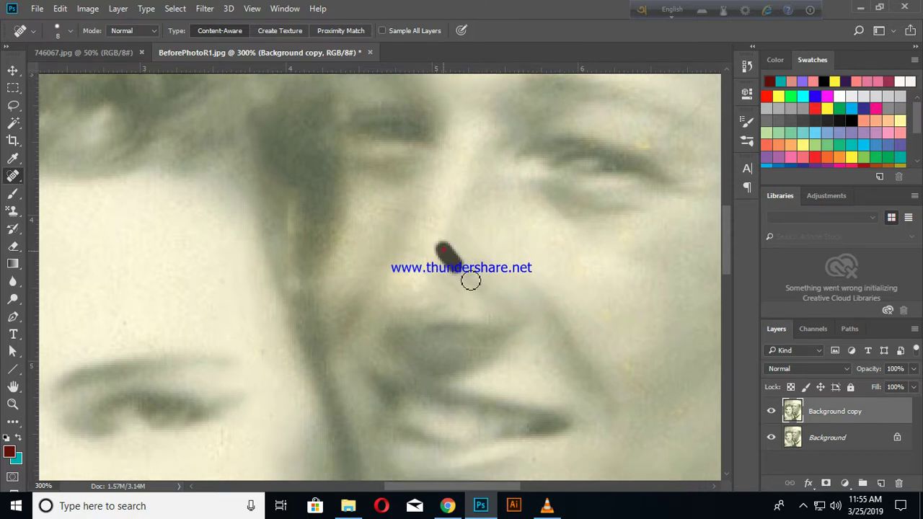
{"action": "left_click_drag", "start_coordinate": [468, 243], "coordinate": [506, 305]}
{"action": "scroll", "coordinate": [523, 223], "scroll_direction": "down", "scroll_amount": 2}
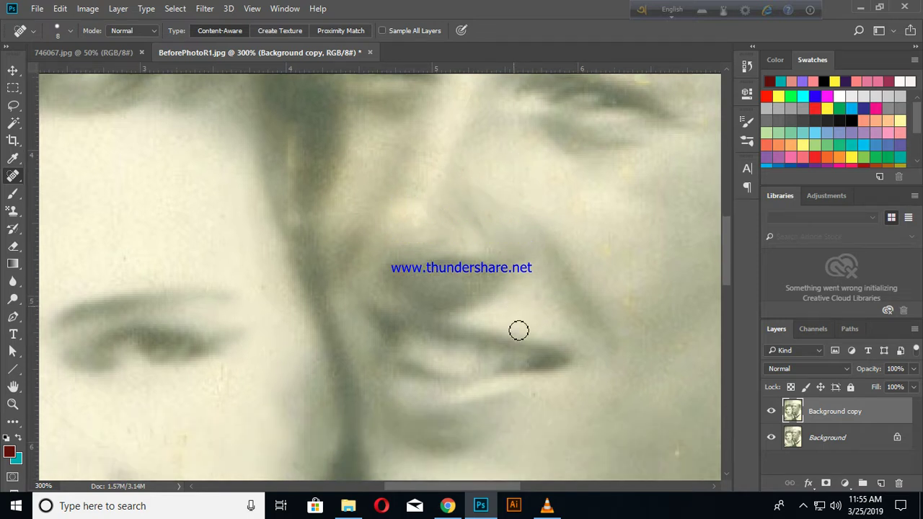
{"action": "scroll", "coordinate": [519, 330], "scroll_direction": "up", "scroll_amount": 2}
{"action": "scroll", "coordinate": [520, 330], "scroll_direction": "up", "scroll_amount": 2}
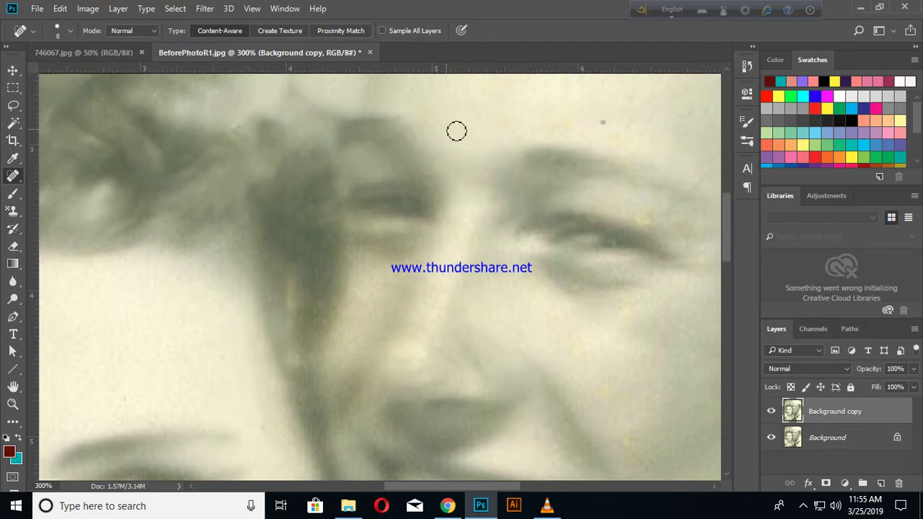
Heal the marks along the sailor's eyelid and the streaks across his forehead.
{"action": "left_click", "coordinate": [640, 219]}
{"action": "left_click_drag", "start_coordinate": [640, 219], "coordinate": [678, 228]}
{"action": "left_click_drag", "start_coordinate": [548, 123], "coordinate": [620, 140]}
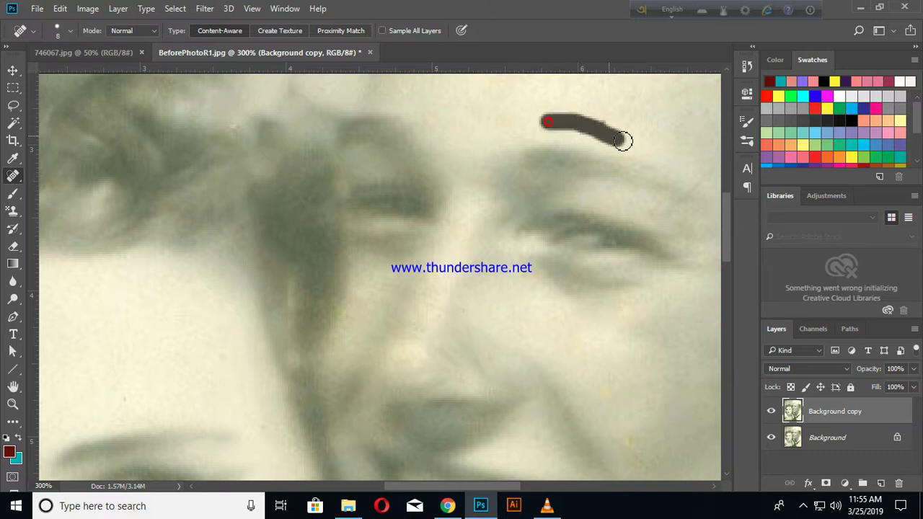
{"action": "left_click_drag", "start_coordinate": [508, 119], "coordinate": [595, 121]}
{"action": "mouse_move", "coordinate": [525, 96]}
{"action": "left_mouse_down"}
{"action": "mouse_move", "coordinate": [609, 132]}
{"action": "mouse_move", "coordinate": [659, 169]}
{"action": "left_mouse_up"}
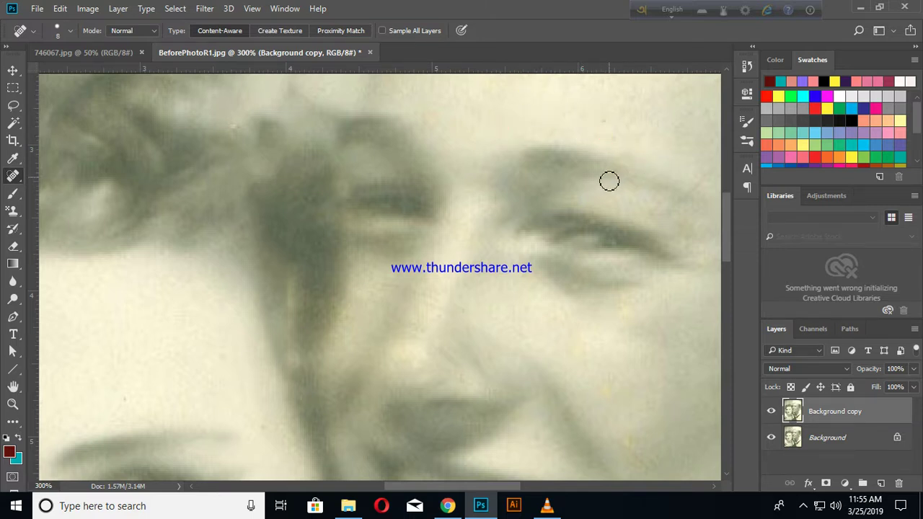
Smooth the specks and blemishes around the sailor's right eyebrow.
{"action": "left_click_drag", "start_coordinate": [587, 209], "coordinate": [659, 222]}
{"action": "mouse_move", "coordinate": [587, 198]}
{"action": "left_mouse_down"}
{"action": "mouse_move", "coordinate": [688, 229]}
{"action": "mouse_move", "coordinate": [714, 256]}
{"action": "left_mouse_up"}
{"action": "left_click_drag", "start_coordinate": [668, 221], "coordinate": [700, 248]}
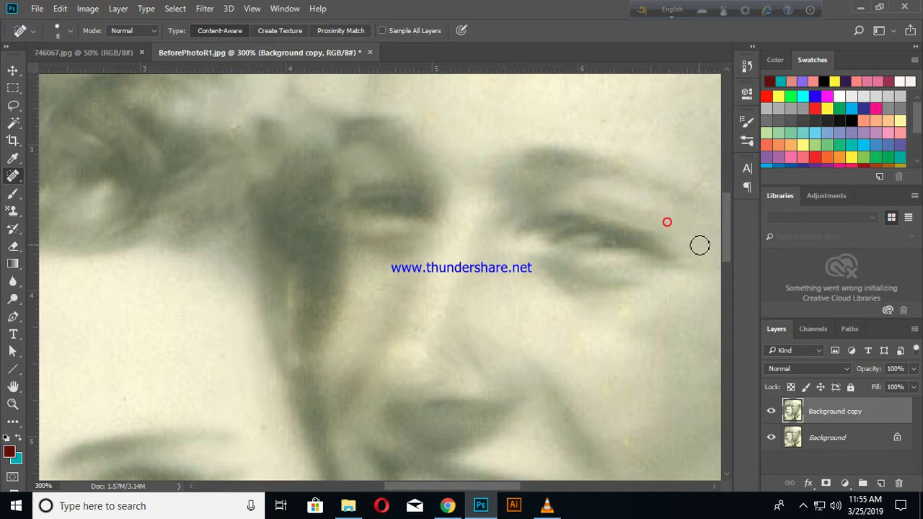
{"action": "left_click_drag", "start_coordinate": [599, 131], "coordinate": [643, 161]}
{"action": "left_click_drag", "start_coordinate": [599, 140], "coordinate": [656, 178]}
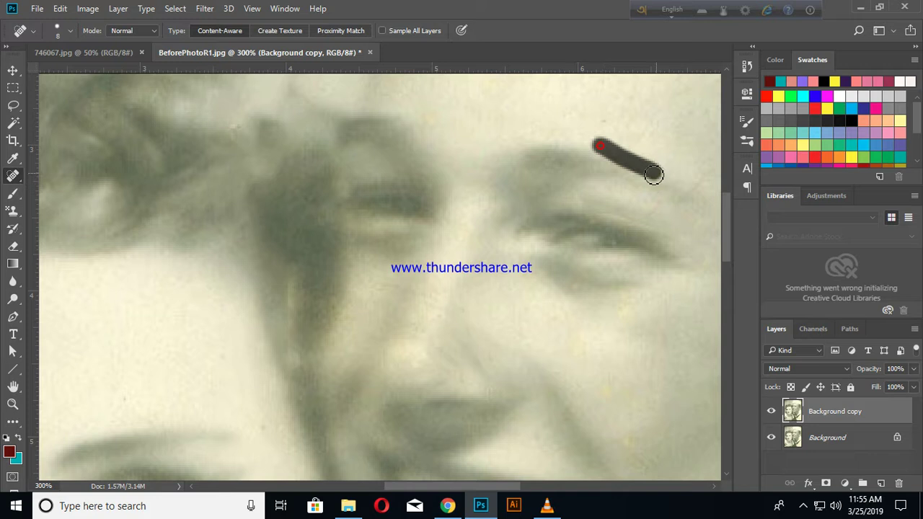
{"action": "left_click_drag", "start_coordinate": [604, 164], "coordinate": [634, 178]}
{"action": "left_click_drag", "start_coordinate": [598, 143], "coordinate": [641, 167]}
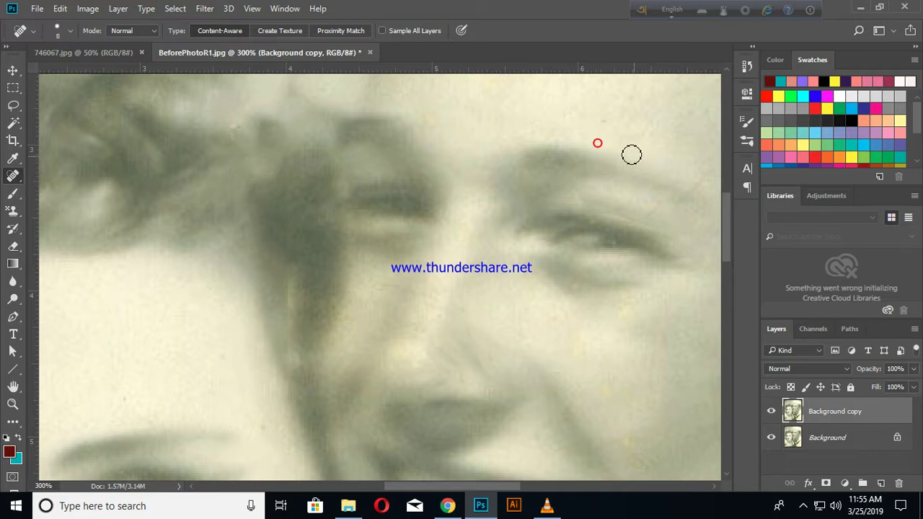
{"action": "left_click_drag", "start_coordinate": [608, 139], "coordinate": [603, 173]}
{"action": "scroll", "coordinate": [649, 181], "scroll_direction": "down", "scroll_amount": 2}
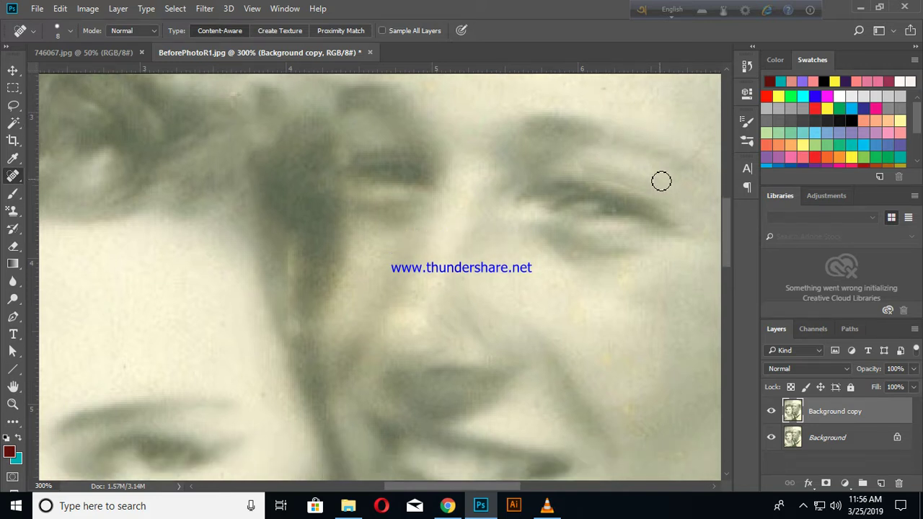
{"action": "scroll", "coordinate": [661, 181], "scroll_direction": "down", "scroll_amount": 2}
Heal the cheek marks below the eye and the crack running down toward his mouth.
{"action": "left_click_drag", "start_coordinate": [596, 221], "coordinate": [659, 239]}
{"action": "left_click_drag", "start_coordinate": [541, 226], "coordinate": [553, 247]}
{"action": "left_click_drag", "start_coordinate": [570, 302], "coordinate": [664, 412]}
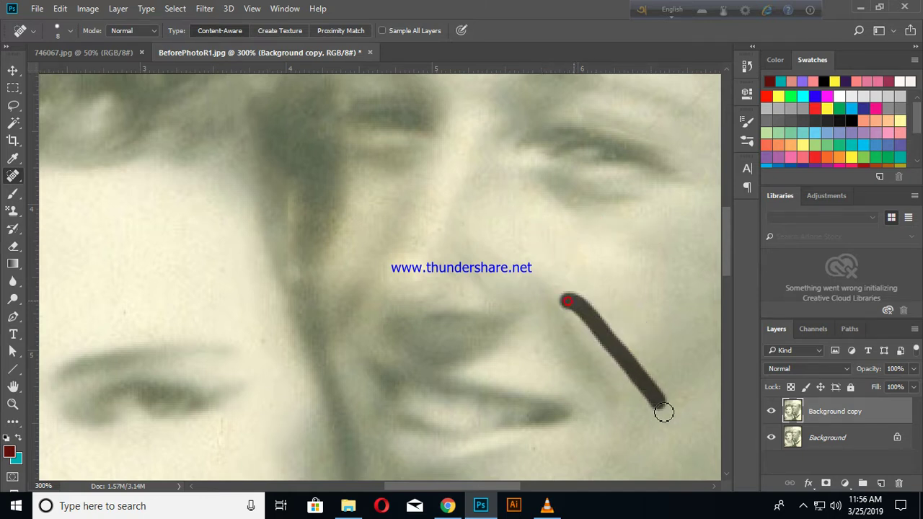
{"action": "left_click_drag", "start_coordinate": [546, 269], "coordinate": [606, 397]}
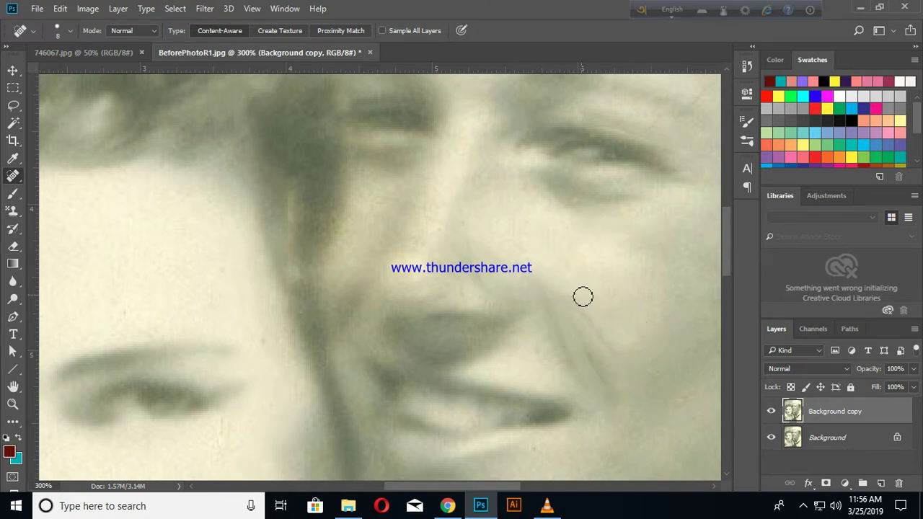
{"action": "scroll", "coordinate": [640, 325], "scroll_direction": "down", "scroll_amount": 2}
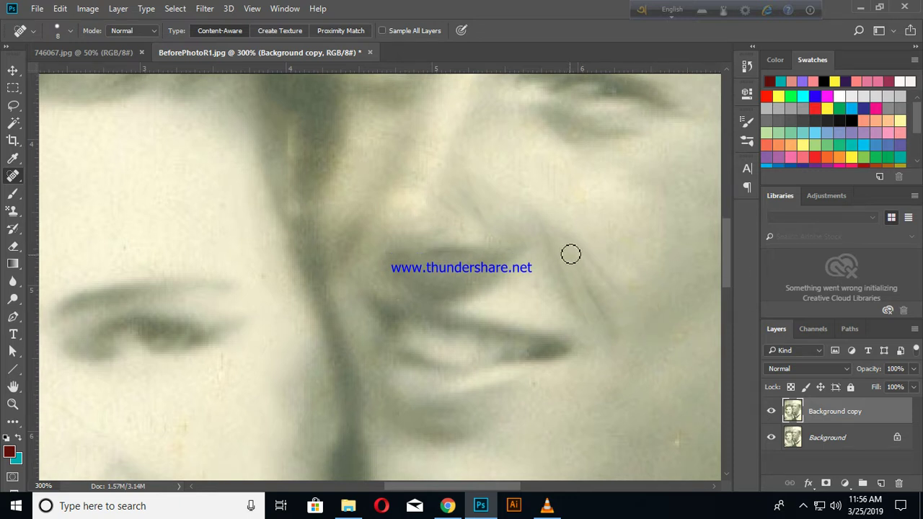
{"action": "left_click_drag", "start_coordinate": [535, 220], "coordinate": [616, 349]}
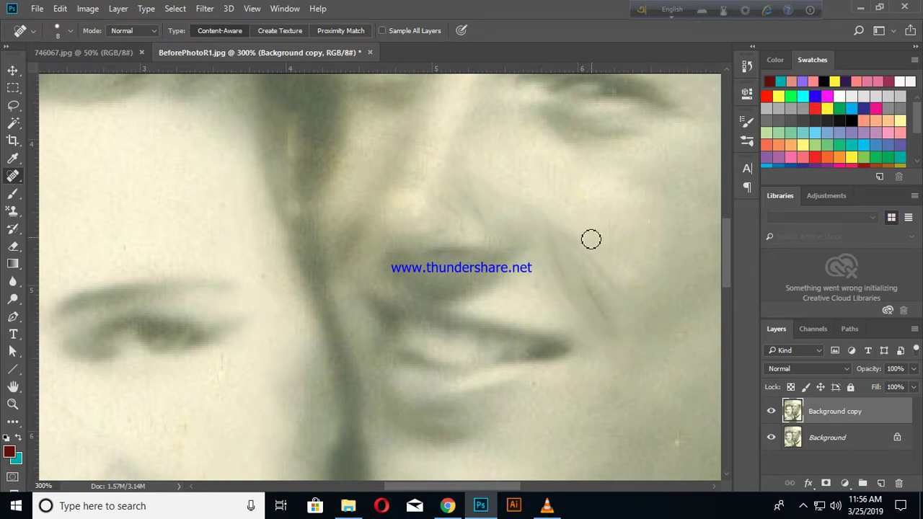
{"action": "scroll", "coordinate": [663, 368], "scroll_direction": "up", "scroll_amount": 2}
{"action": "scroll", "coordinate": [664, 369], "scroll_direction": "up", "scroll_amount": 2}
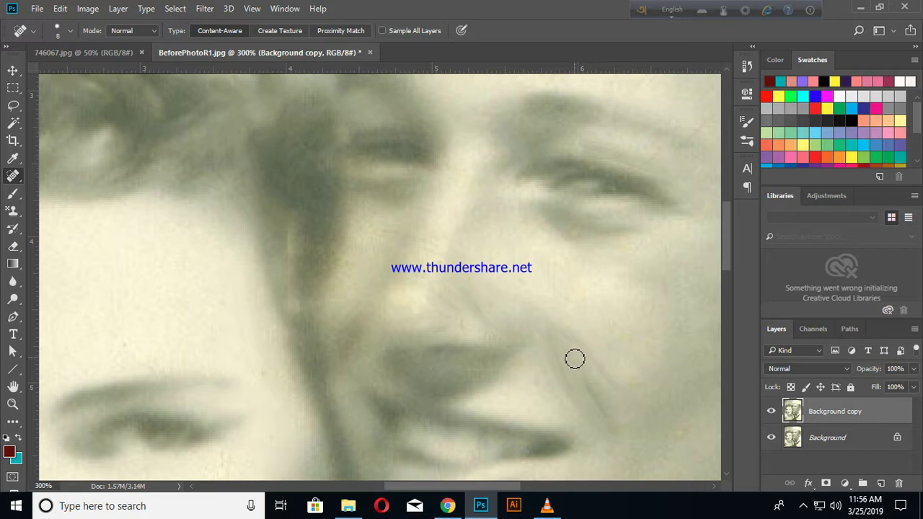
{"action": "left_click_drag", "start_coordinate": [560, 342], "coordinate": [622, 432]}
{"action": "left_click_drag", "start_coordinate": [560, 324], "coordinate": [632, 398]}
{"action": "left_click_drag", "start_coordinate": [542, 324], "coordinate": [566, 373]}
{"action": "scroll", "coordinate": [644, 387], "scroll_direction": "down", "scroll_amount": 2}
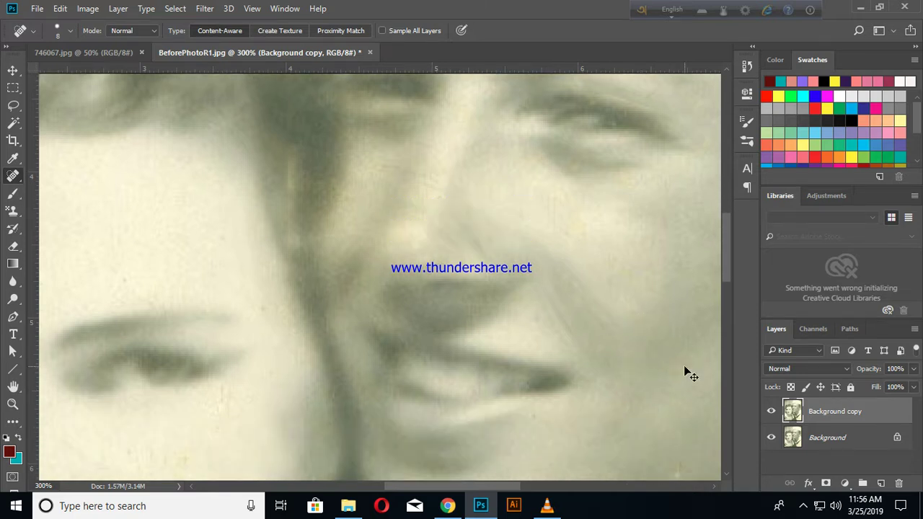
{"action": "key", "text": "ctrl+minus"}
{"action": "key", "text": "ctrl+minus"}
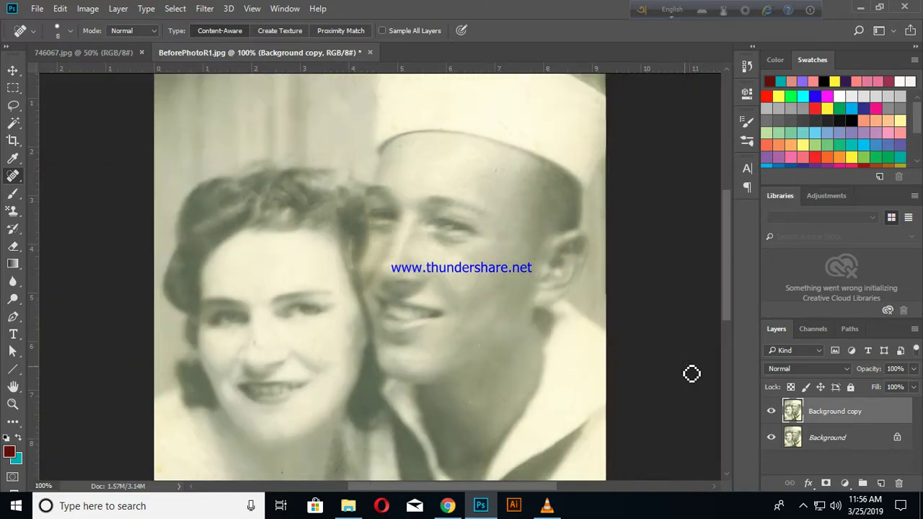
{"action": "scroll", "coordinate": [360, 202], "scroll_direction": "down", "scroll_amount": 1}
{"action": "scroll", "coordinate": [503, 274], "scroll_direction": "down", "scroll_amount": 1}
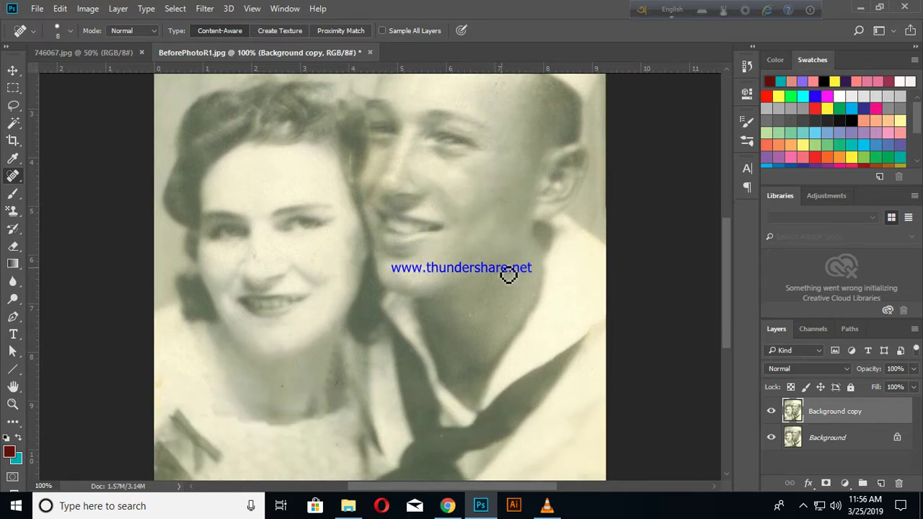
{"action": "scroll", "coordinate": [302, 353], "scroll_direction": "down", "scroll_amount": 1}
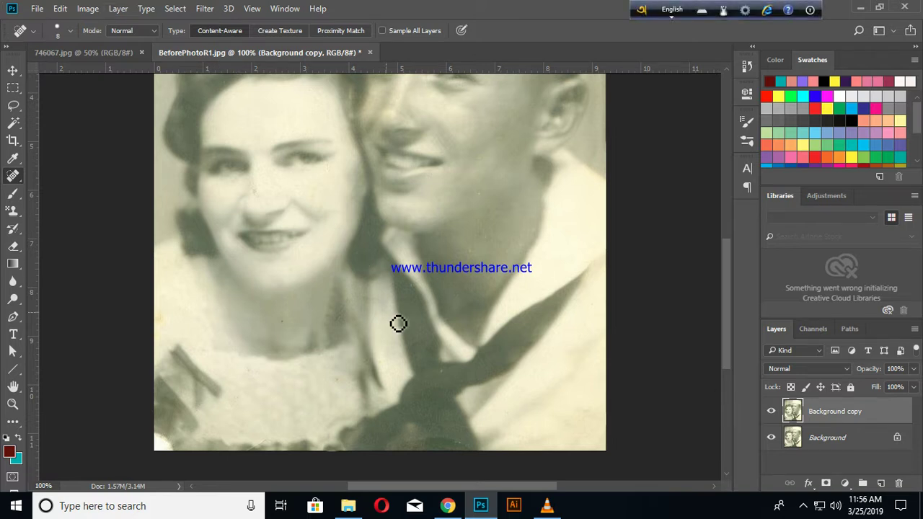
{"action": "scroll", "coordinate": [411, 317], "scroll_direction": "down", "scroll_amount": 3}
{"action": "scroll", "coordinate": [416, 315], "scroll_direction": "up", "scroll_amount": 1}
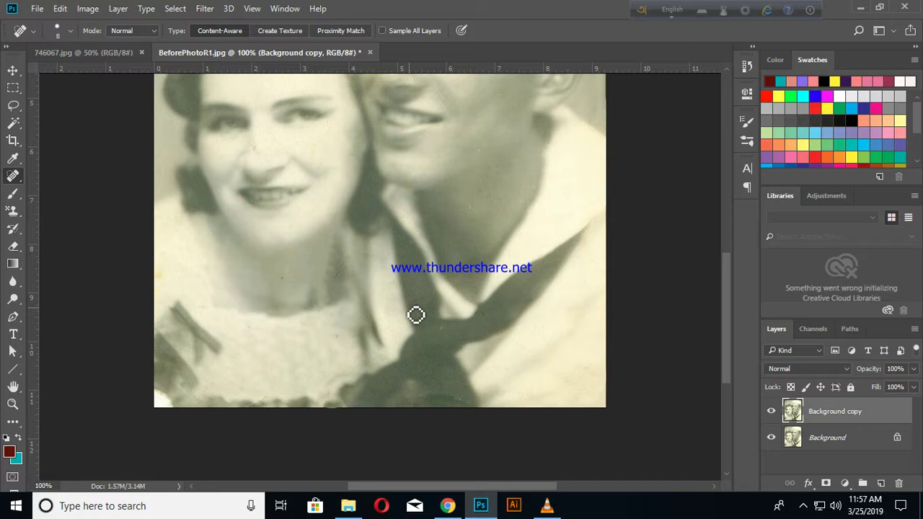
{"action": "scroll", "coordinate": [416, 316], "scroll_direction": "up", "scroll_amount": 5}
{"action": "scroll", "coordinate": [435, 264], "scroll_direction": "up", "scroll_amount": 1}
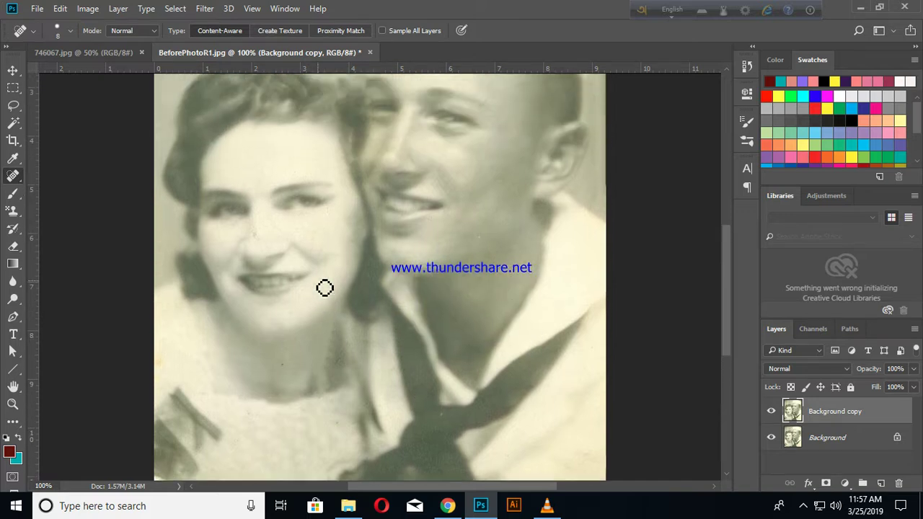
{"action": "scroll", "coordinate": [324, 286], "scroll_direction": "up", "scroll_amount": 1}
{"action": "scroll", "coordinate": [498, 217], "scroll_direction": "up", "scroll_amount": 2}
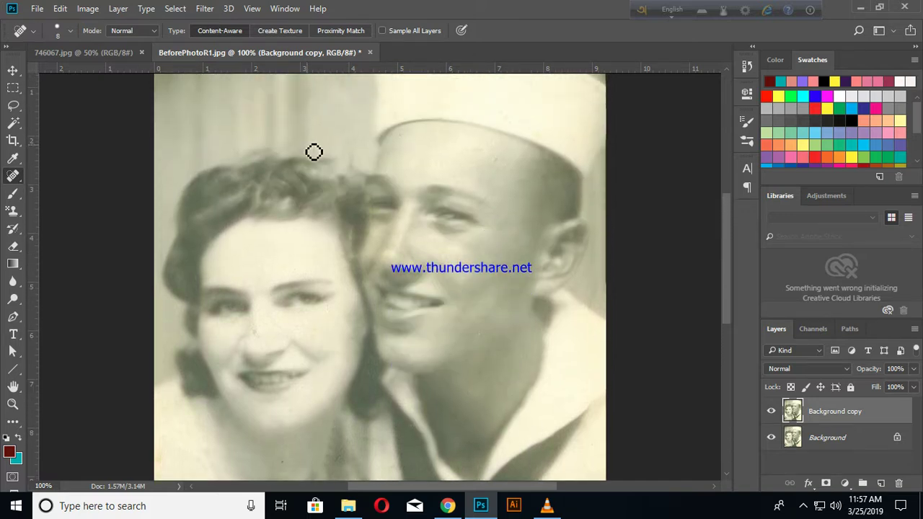
{"action": "scroll", "coordinate": [313, 151], "scroll_direction": "up", "scroll_amount": 1}
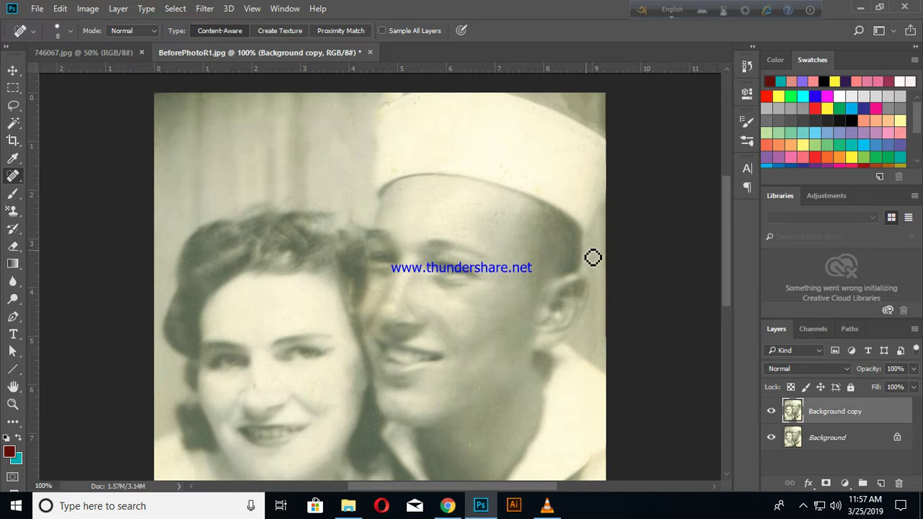
{"action": "left_click_drag", "start_coordinate": [727, 221], "coordinate": [727, 292]}
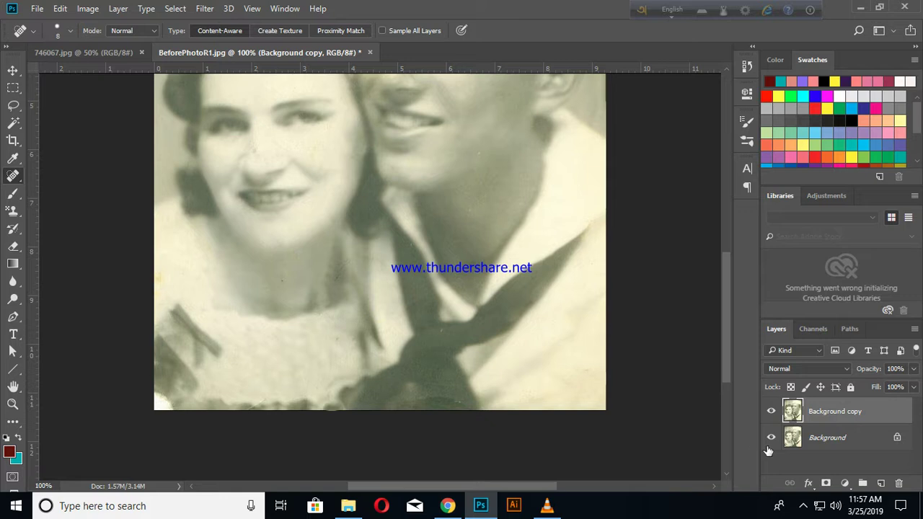
{"action": "key", "text": "ctrl+minus"}
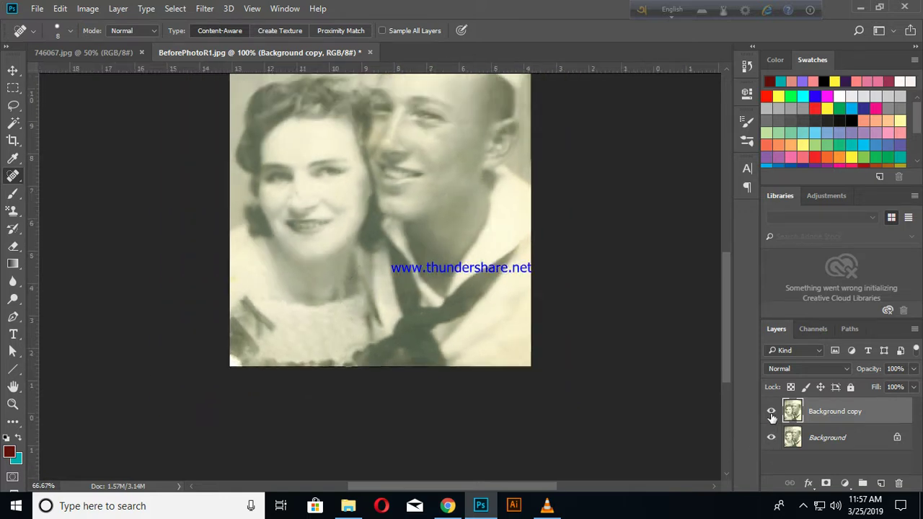
{"action": "left_click", "coordinate": [771, 414]}
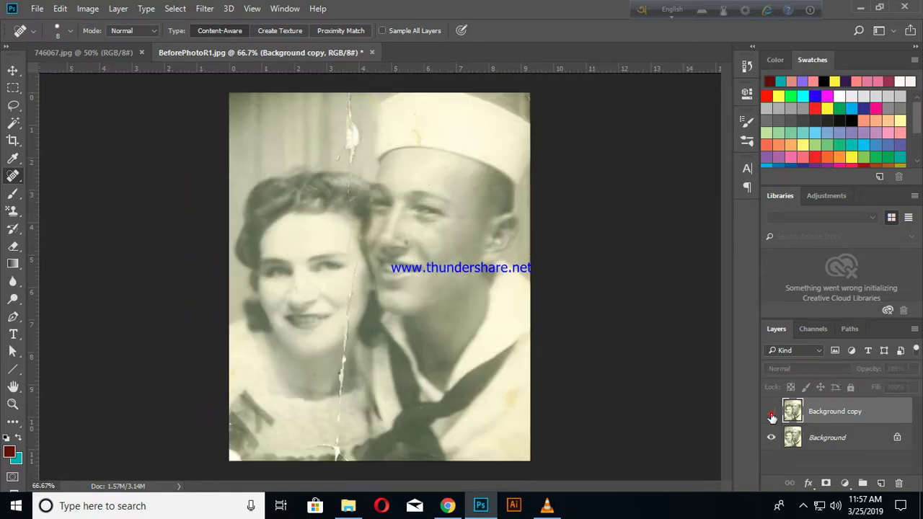
{"action": "left_click", "coordinate": [771, 413]}
{"action": "left_click", "coordinate": [771, 415]}
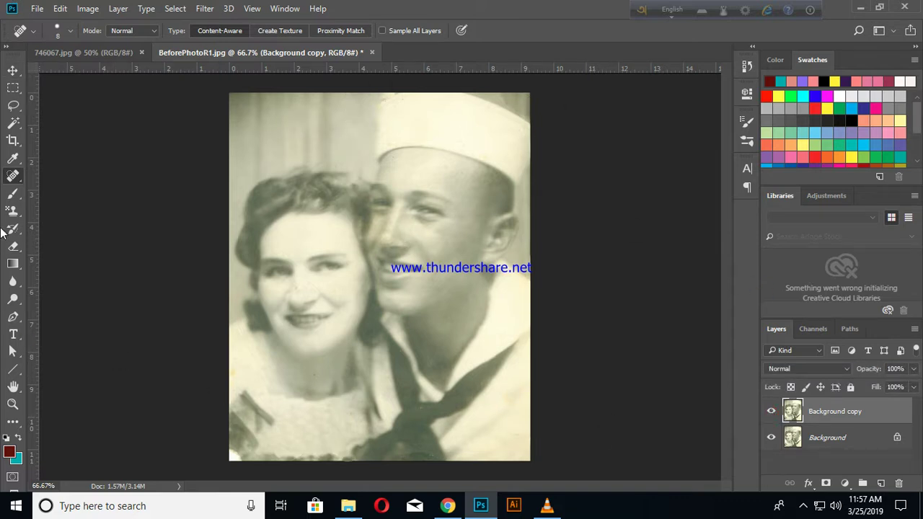
Crop outward to extend the canvas right to roughly double its width.
{"action": "left_click", "coordinate": [12, 141]}
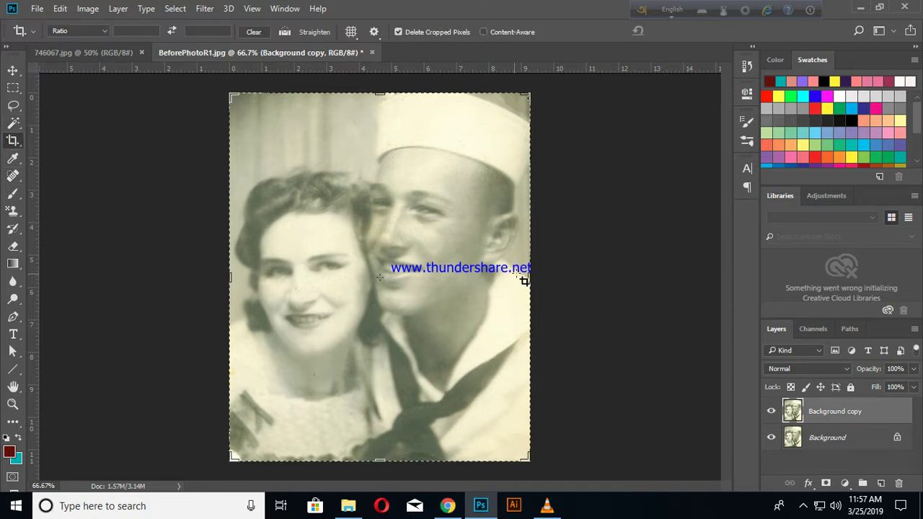
{"action": "left_click_drag", "start_coordinate": [531, 274], "coordinate": [673, 277]}
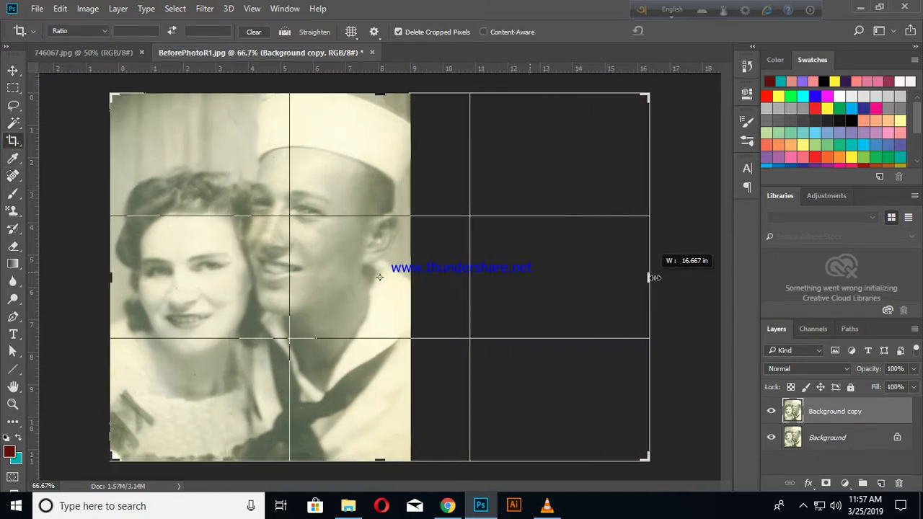
{"action": "left_click_drag", "start_coordinate": [673, 277], "coordinate": [684, 277]}
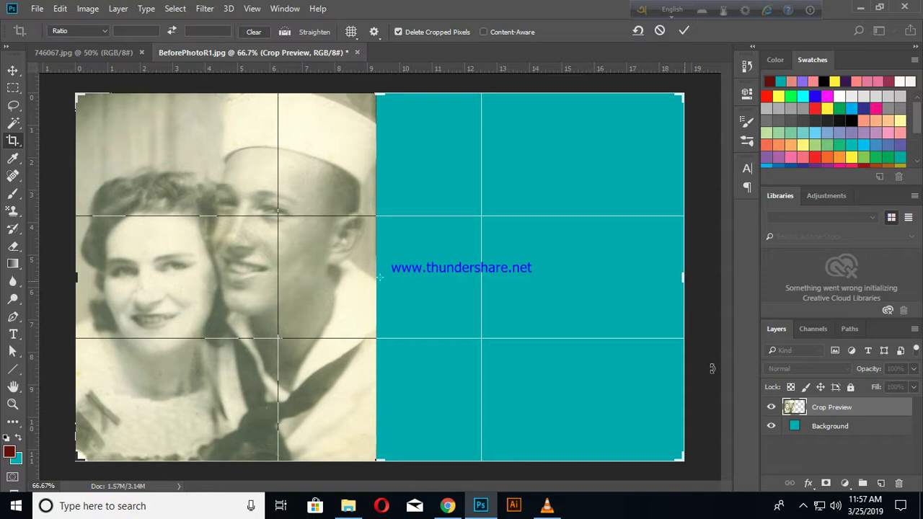
{"action": "left_click", "coordinate": [683, 30]}
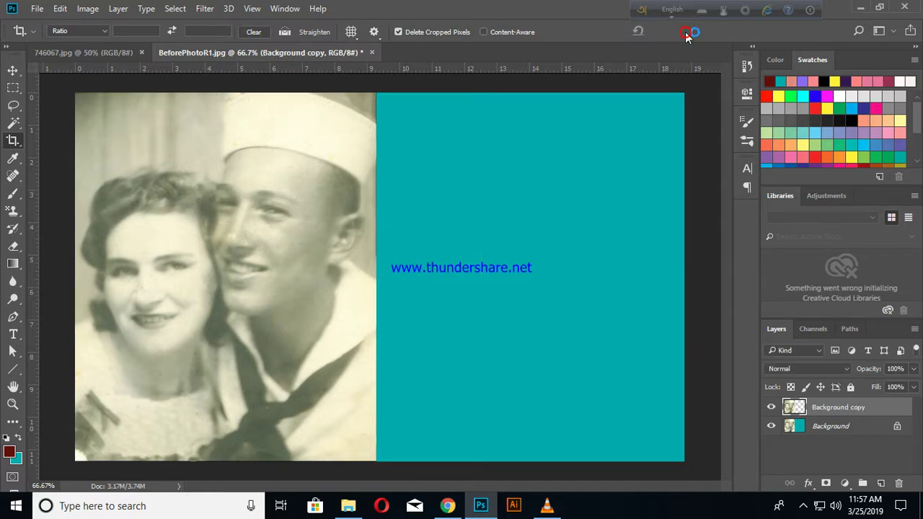
{"action": "left_click", "coordinate": [12, 70]}
Slide the restored Background copy right until it sits beside the cracked original.
{"action": "left_click_drag", "start_coordinate": [208, 311], "coordinate": [516, 312]}
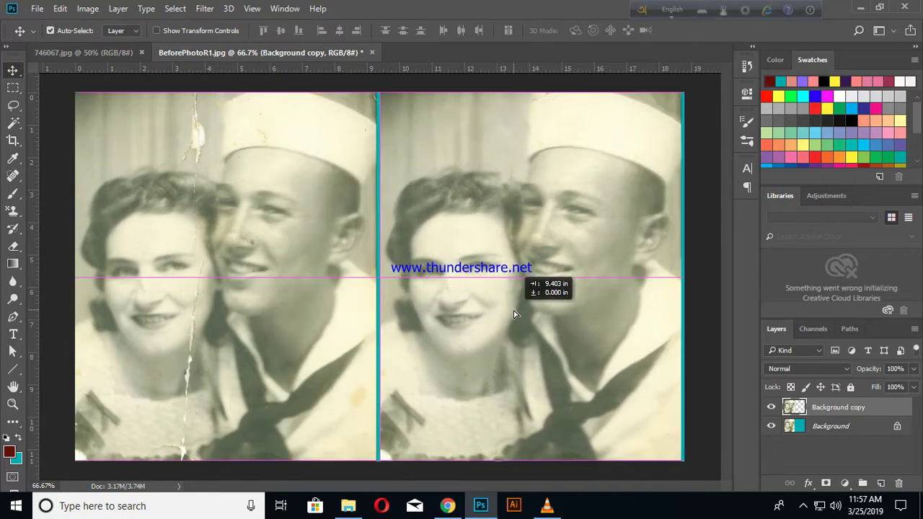
{"action": "left_click_drag", "start_coordinate": [517, 311], "coordinate": [511, 315]}
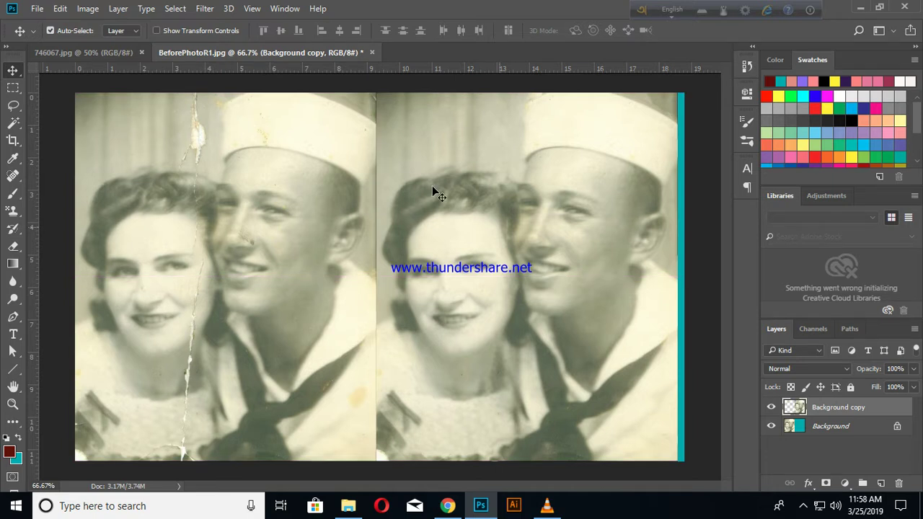
{"action": "left_click", "coordinate": [13, 140]}
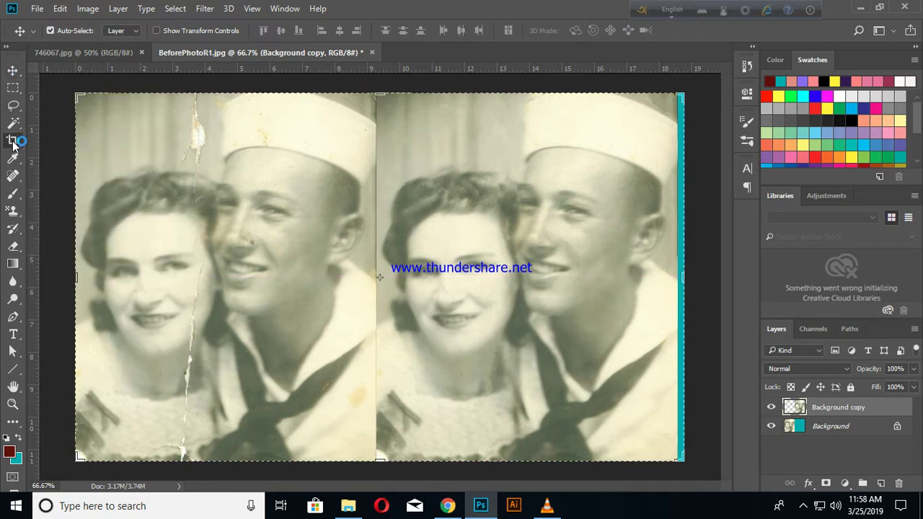
Crop the teal strip off the right edge, then bring up the screen recorder.
{"action": "left_click_drag", "start_coordinate": [685, 278], "coordinate": [682, 278]}
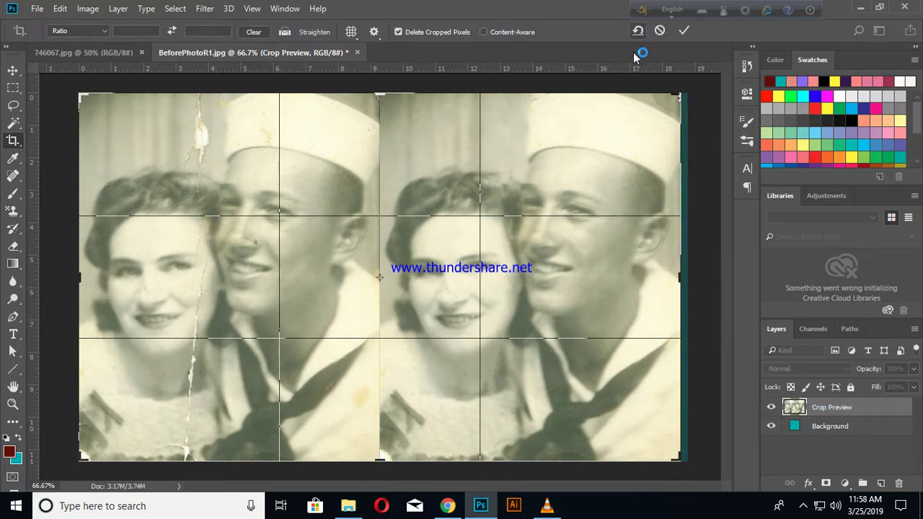
{"action": "left_click", "coordinate": [683, 31]}
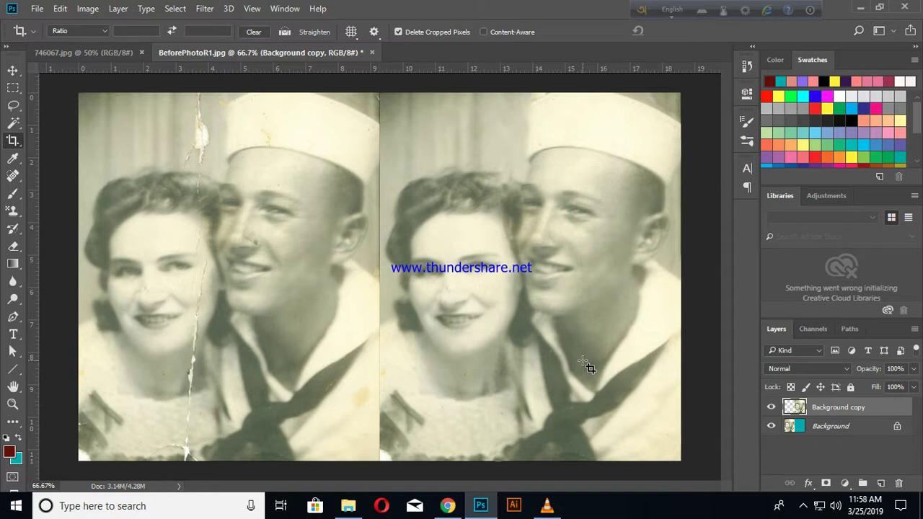
{"action": "left_click", "coordinate": [802, 506]}
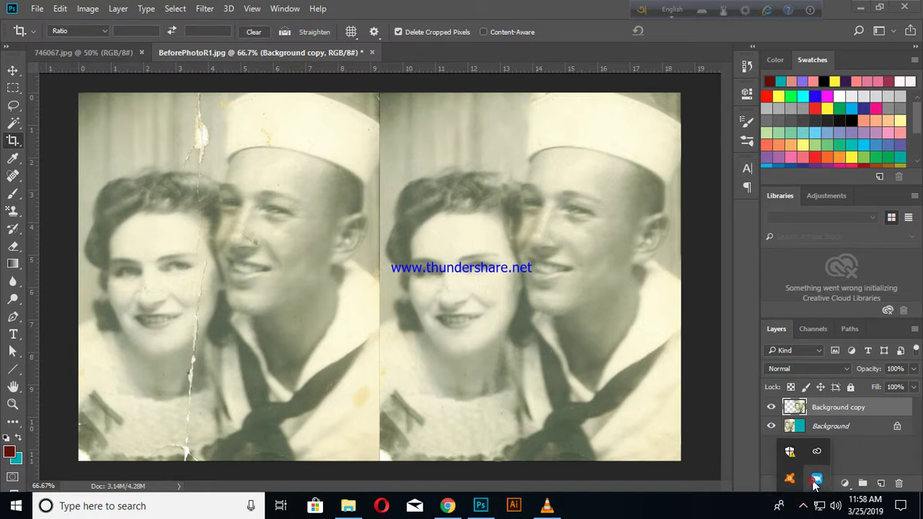
{"action": "left_click", "coordinate": [816, 478]}
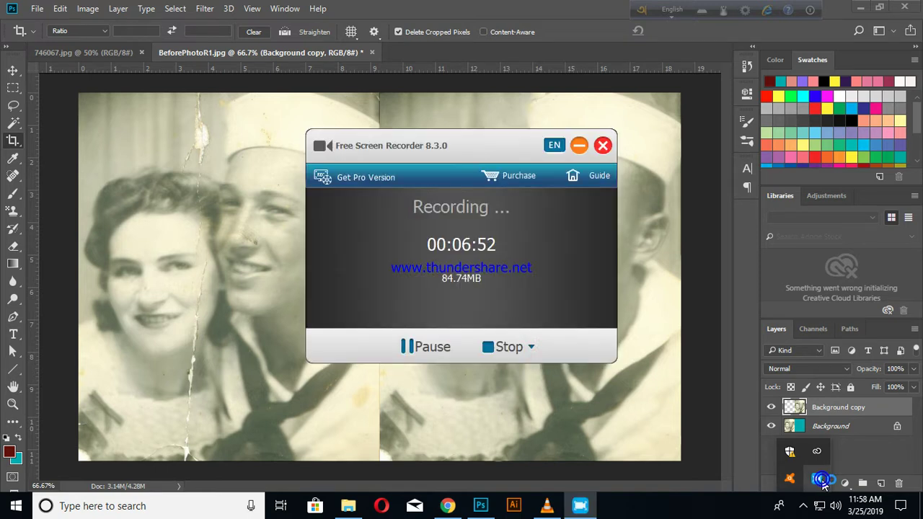